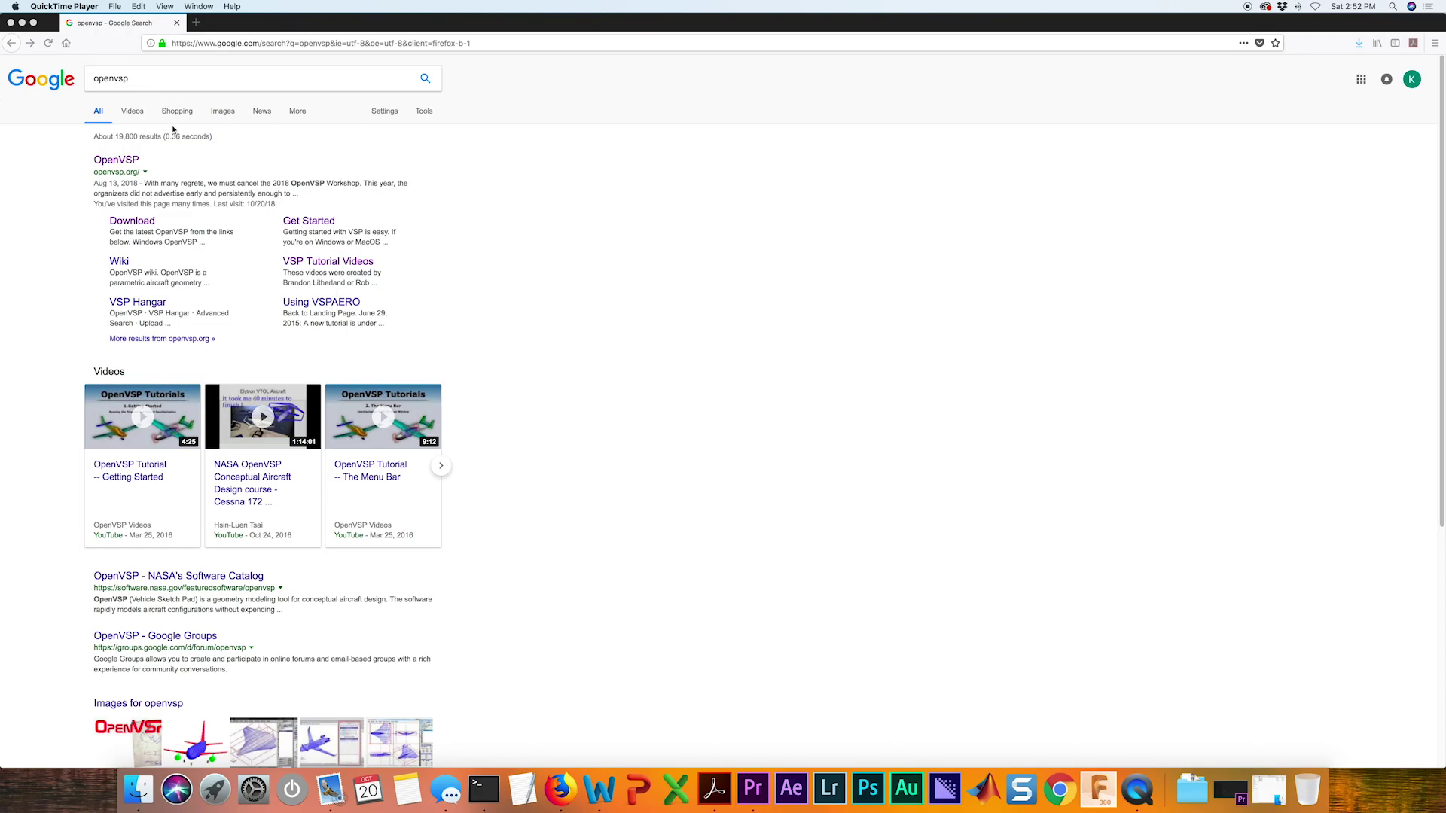
# Step: Open the official openvsp.org result from the Google search for 'openvsp'
pyautogui.click(106, 159)
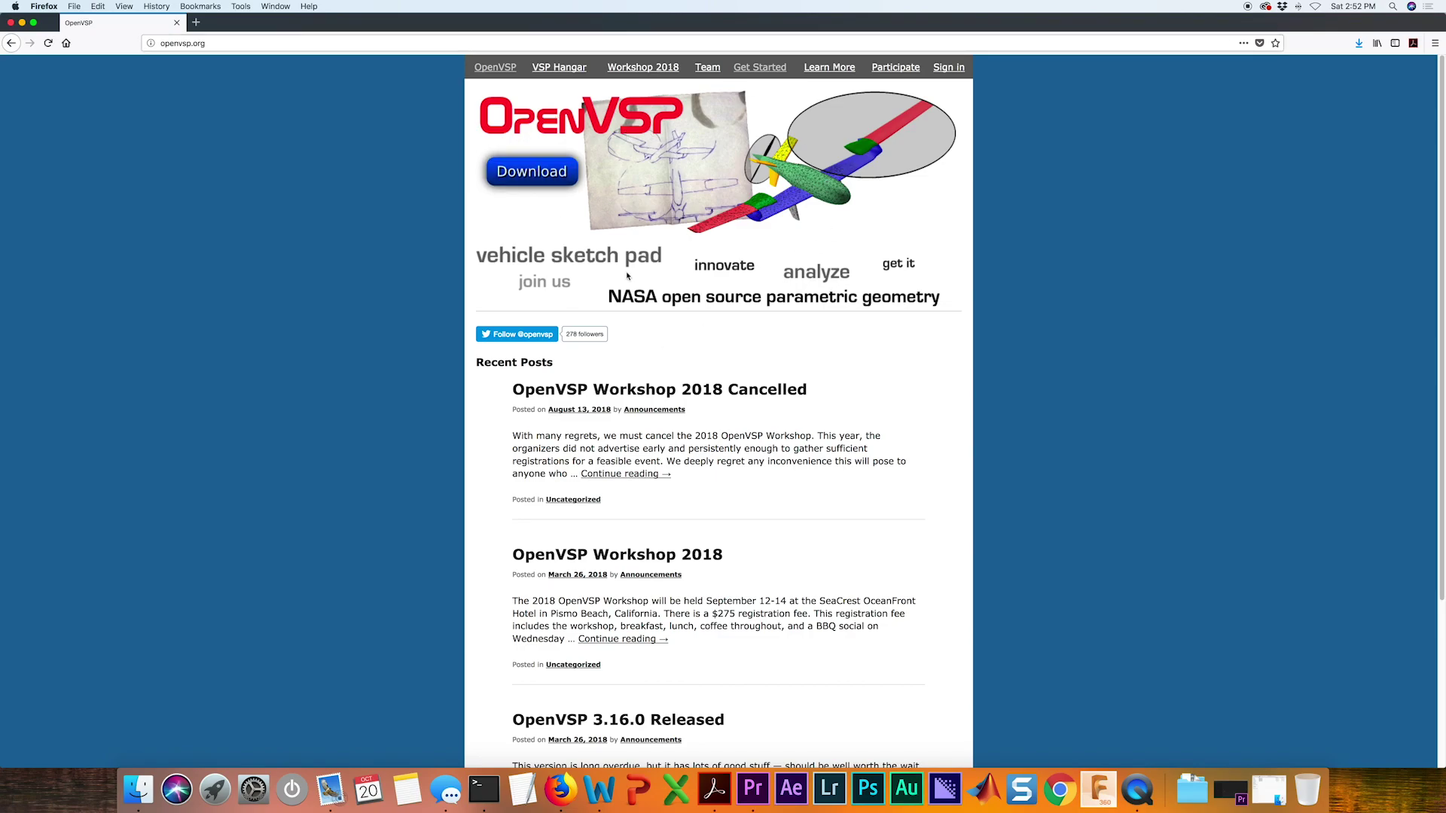
# Step: Download the Mac OS OpenVSP 3.16.1 zip archive and open it from Downloads
pyautogui.click(538, 184)
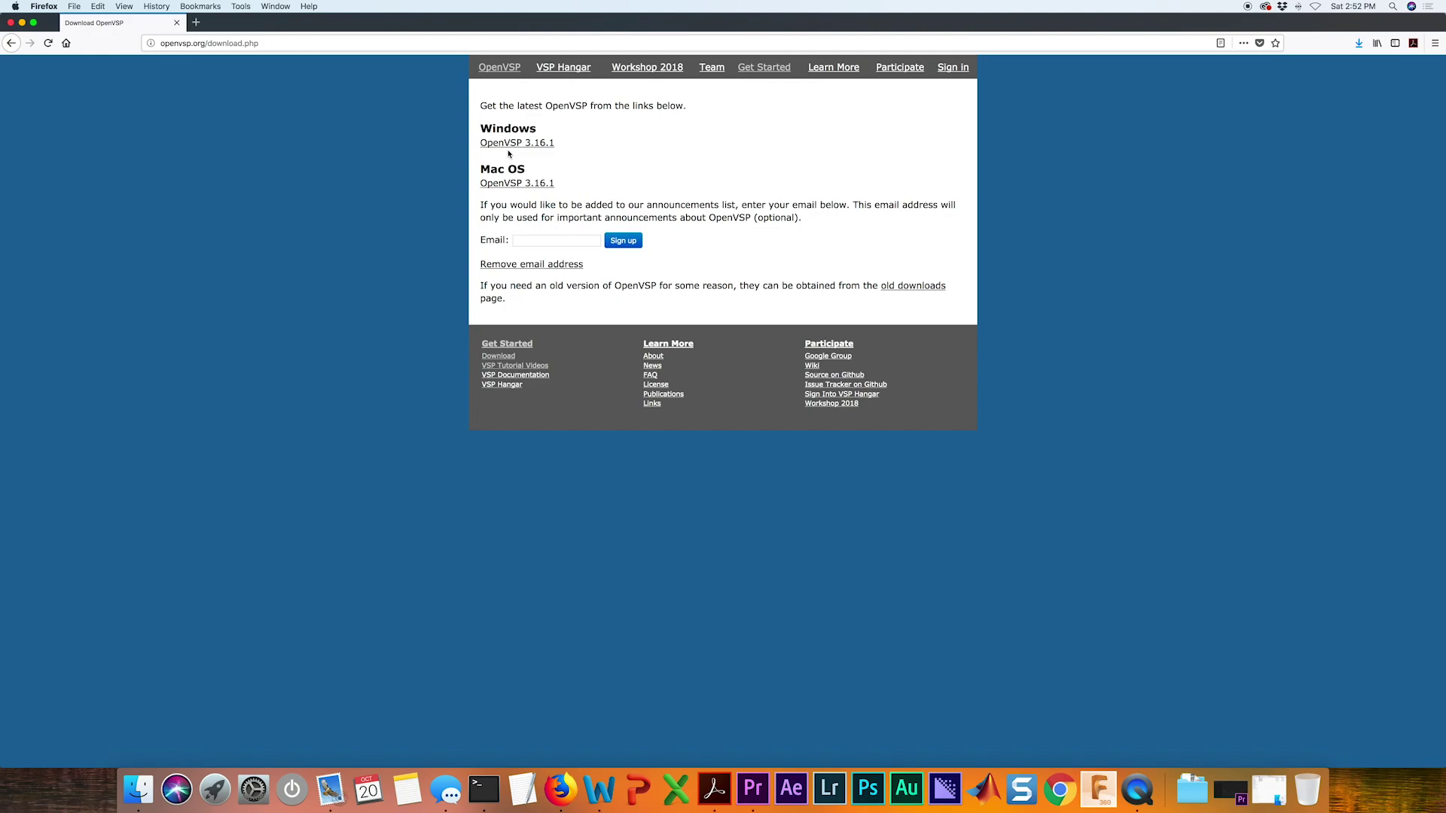
pyautogui.tripleClick(515, 185)
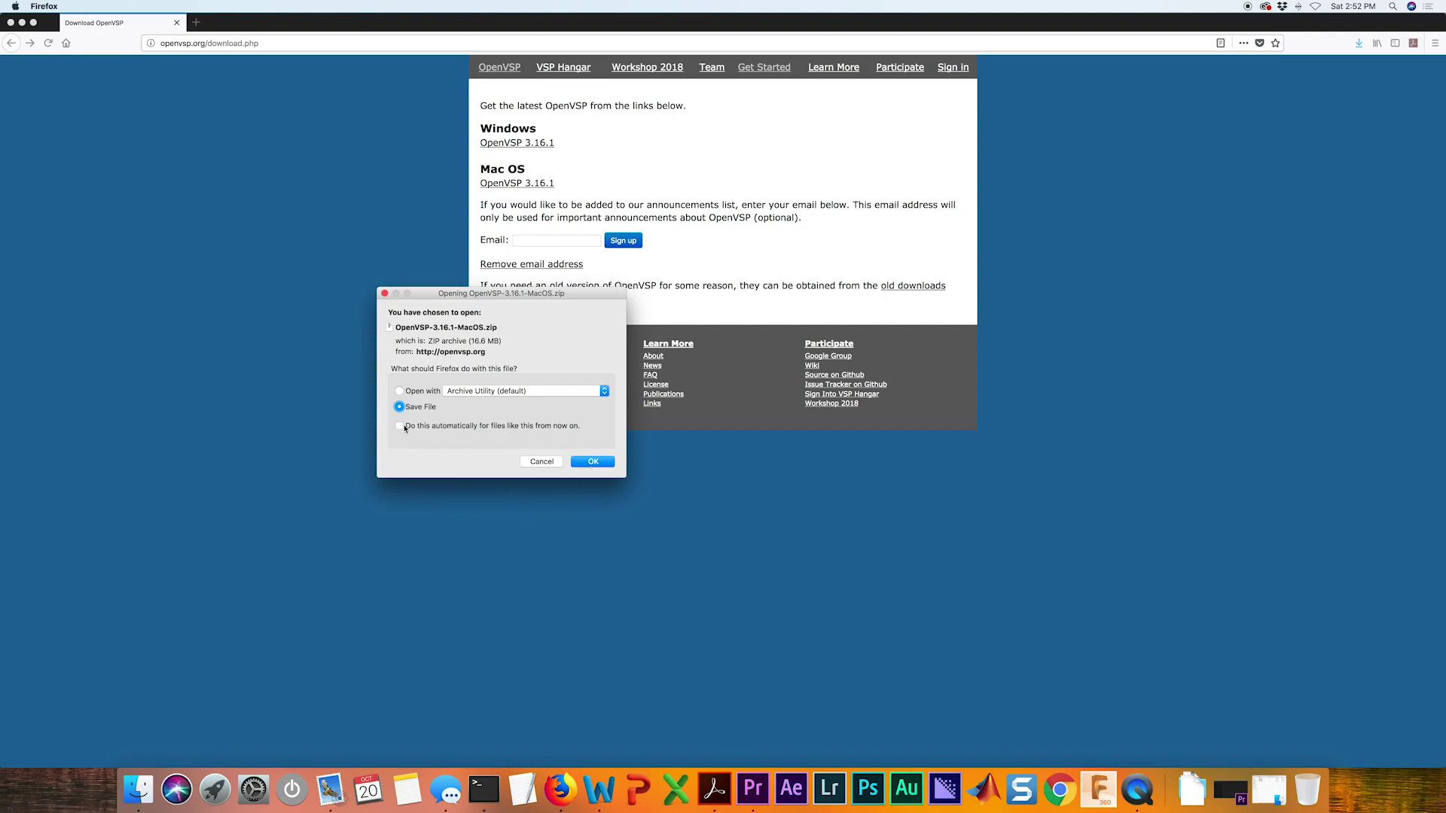
pyautogui.click(593, 462)
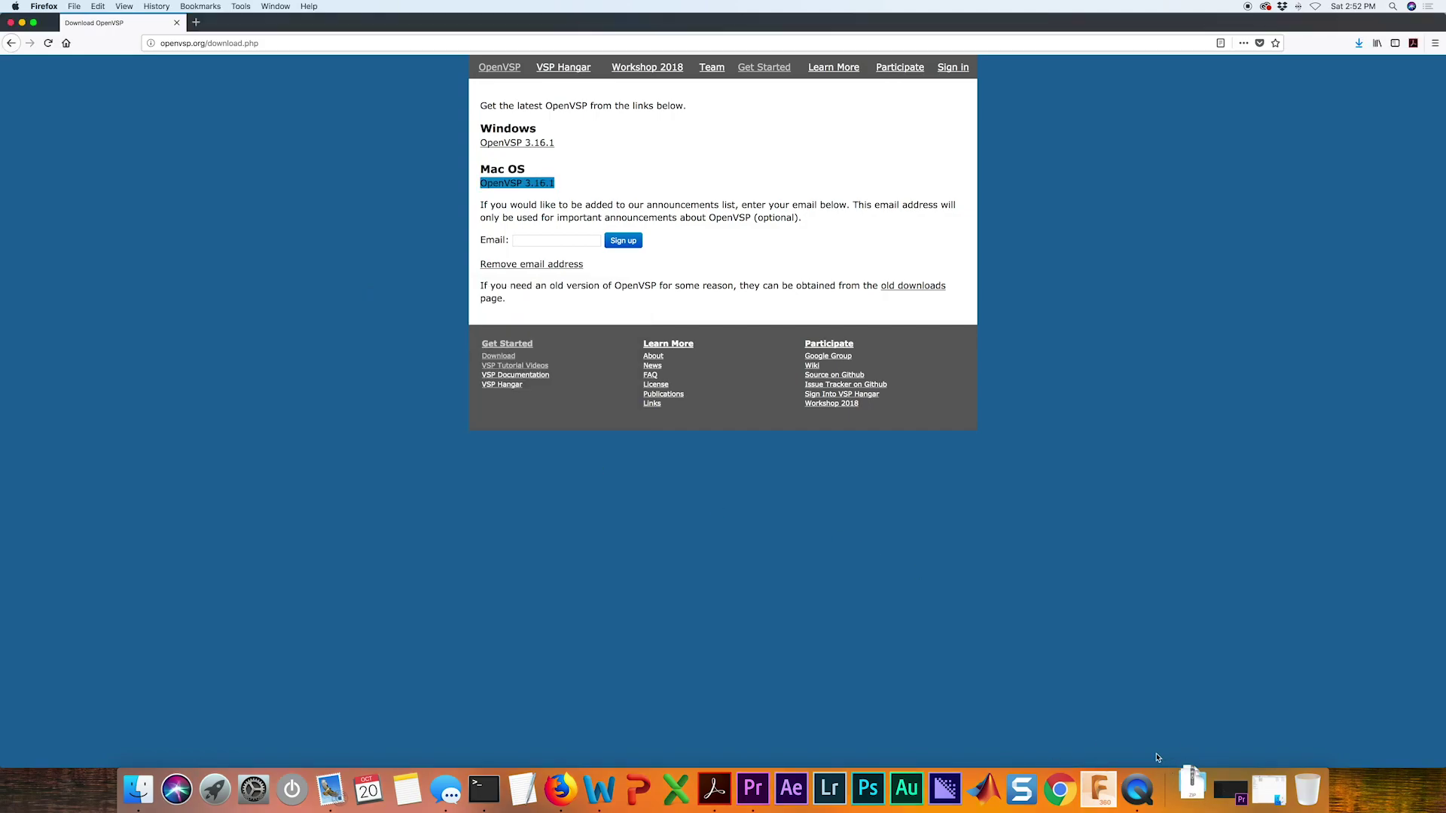
pyautogui.click(1186, 788)
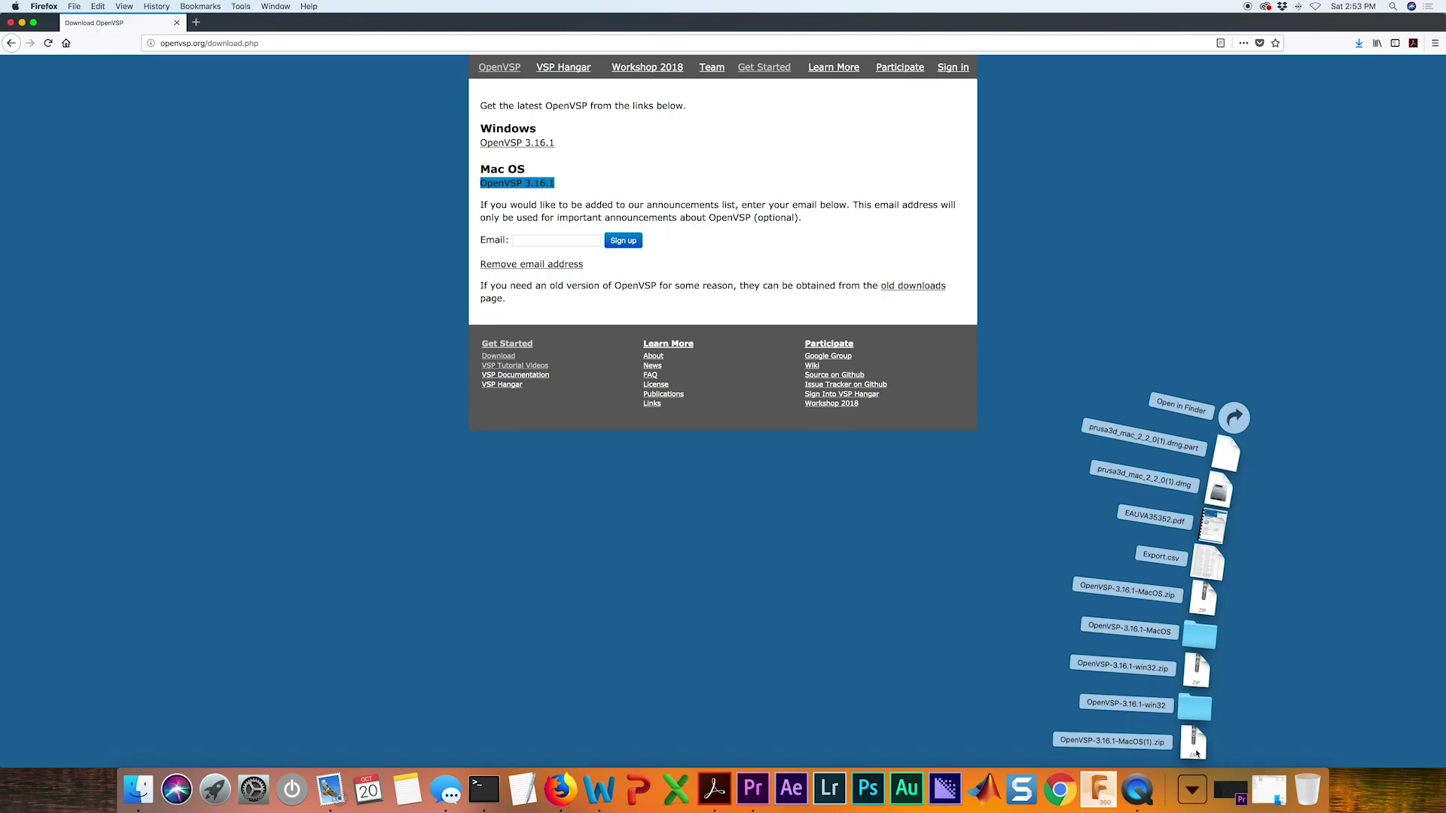
pyautogui.click(1193, 744)
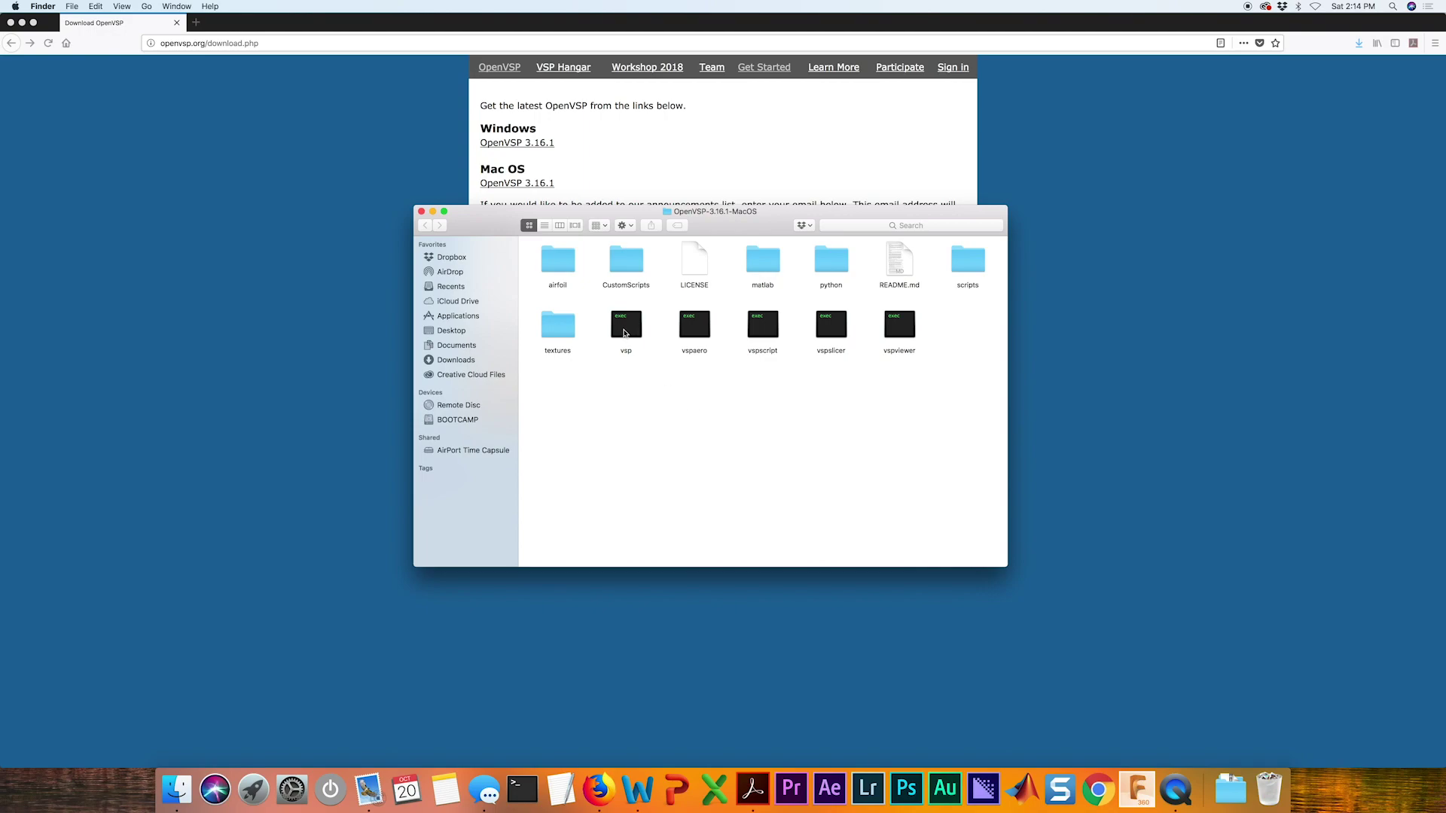
# Step: Try launching vsp from the OpenVSP-3.16.1-MacOS folder and dismiss the unidentified-developer warning
pyautogui.doubleClick(625, 329)
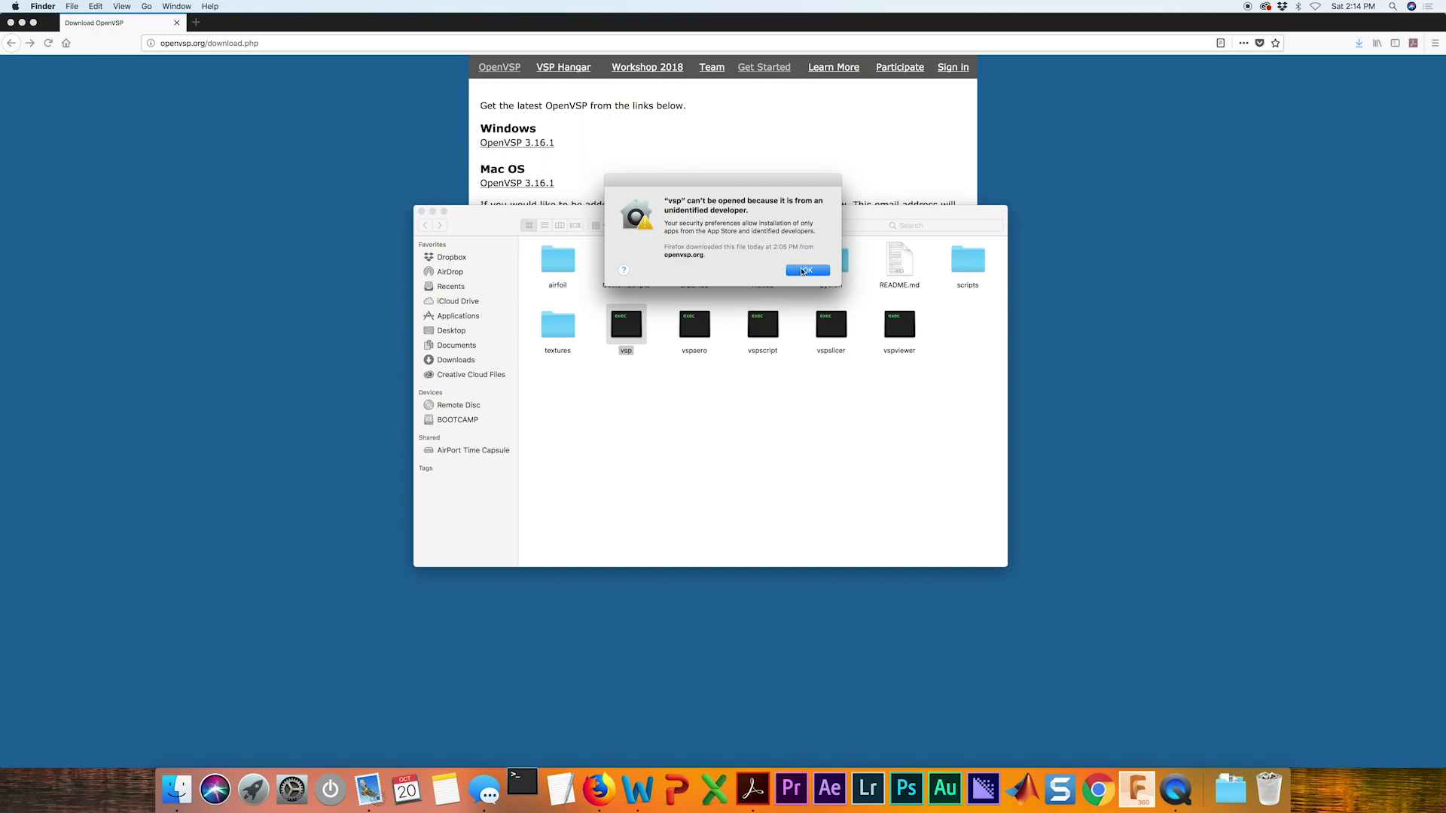
pyautogui.click(806, 271)
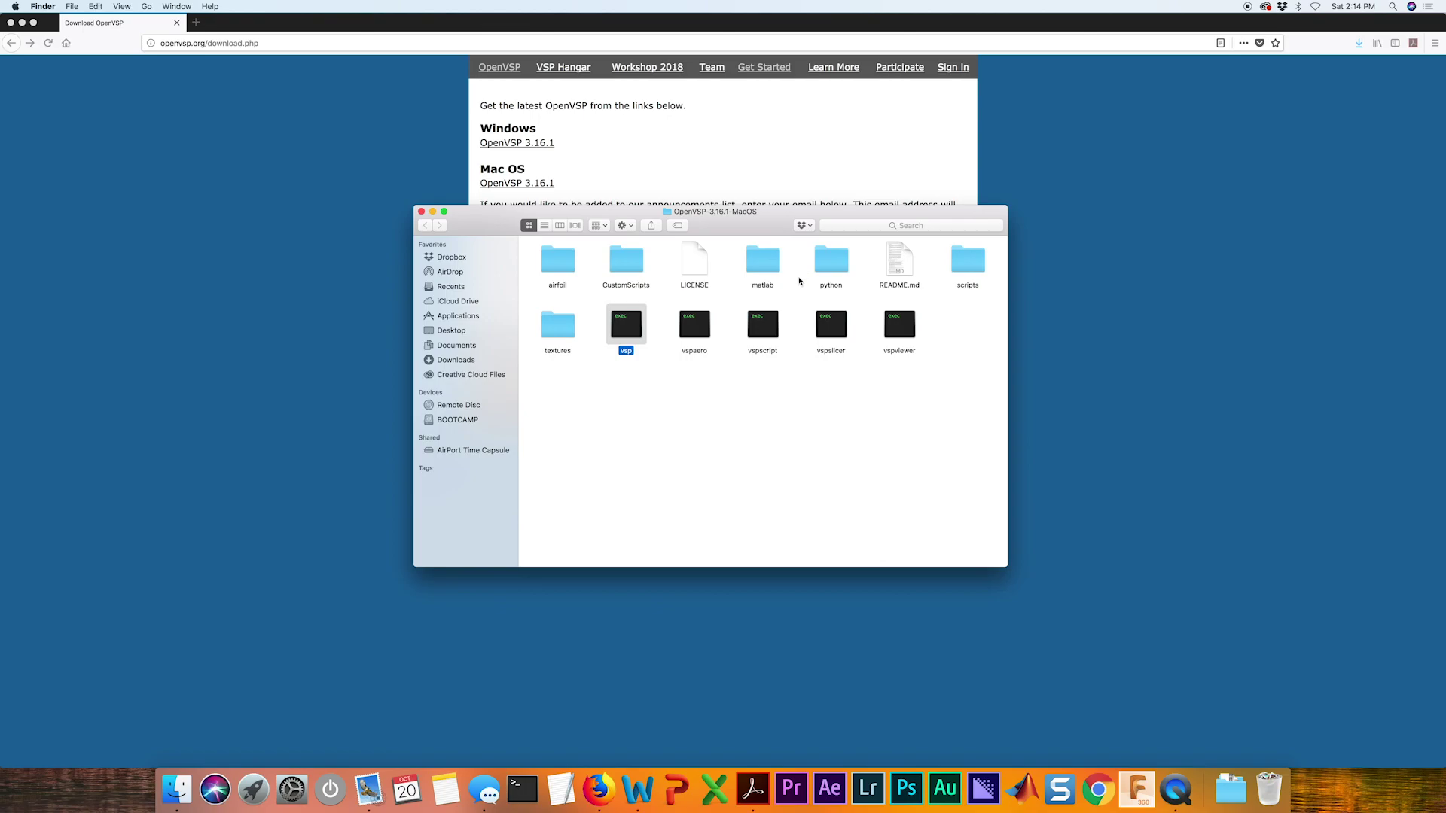
# Step: Allow the blocked vsp app through Security & Privacy's Open Anyway and confirm opening it
pyautogui.click(305, 787)
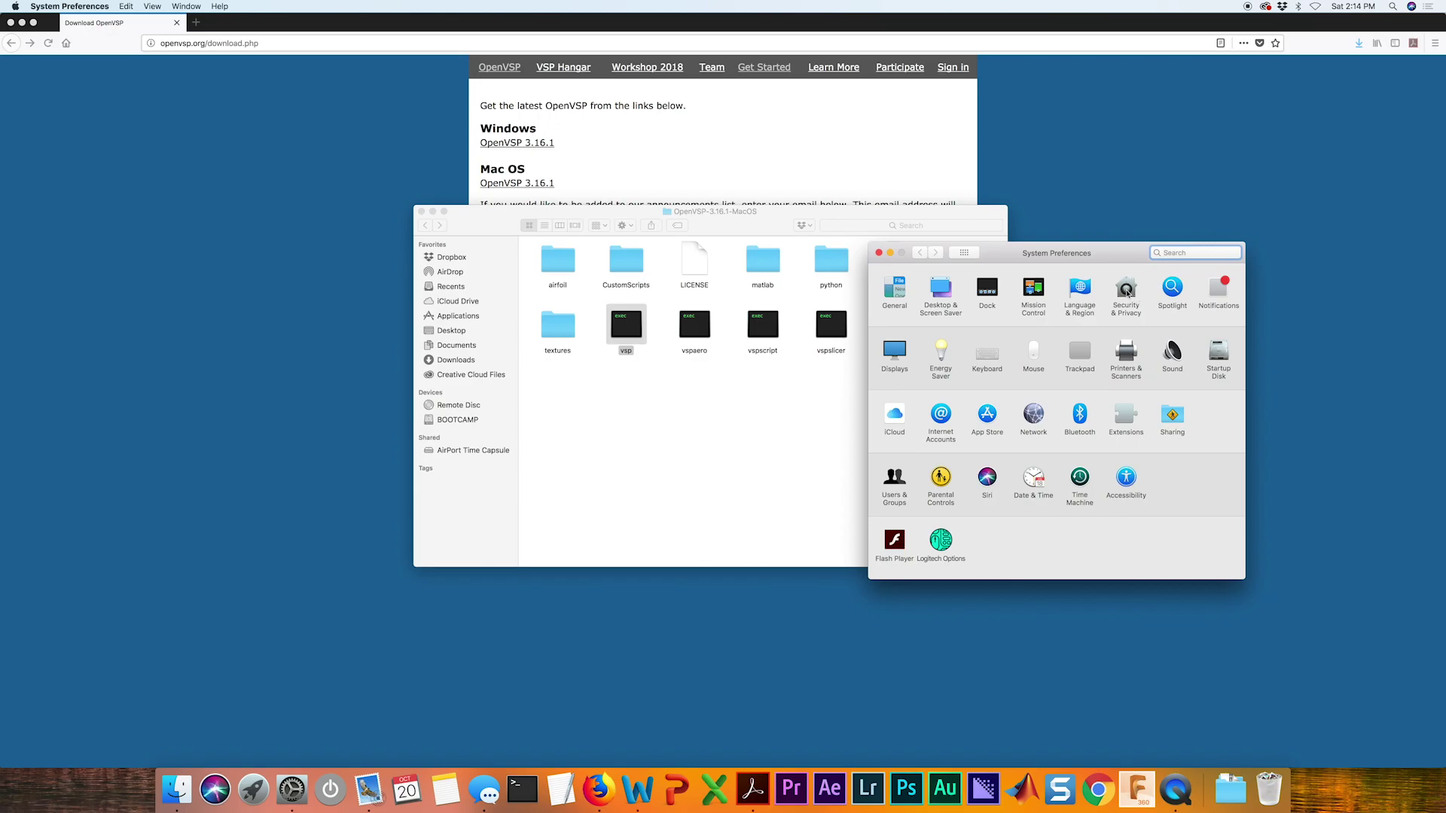
pyautogui.click(1126, 290)
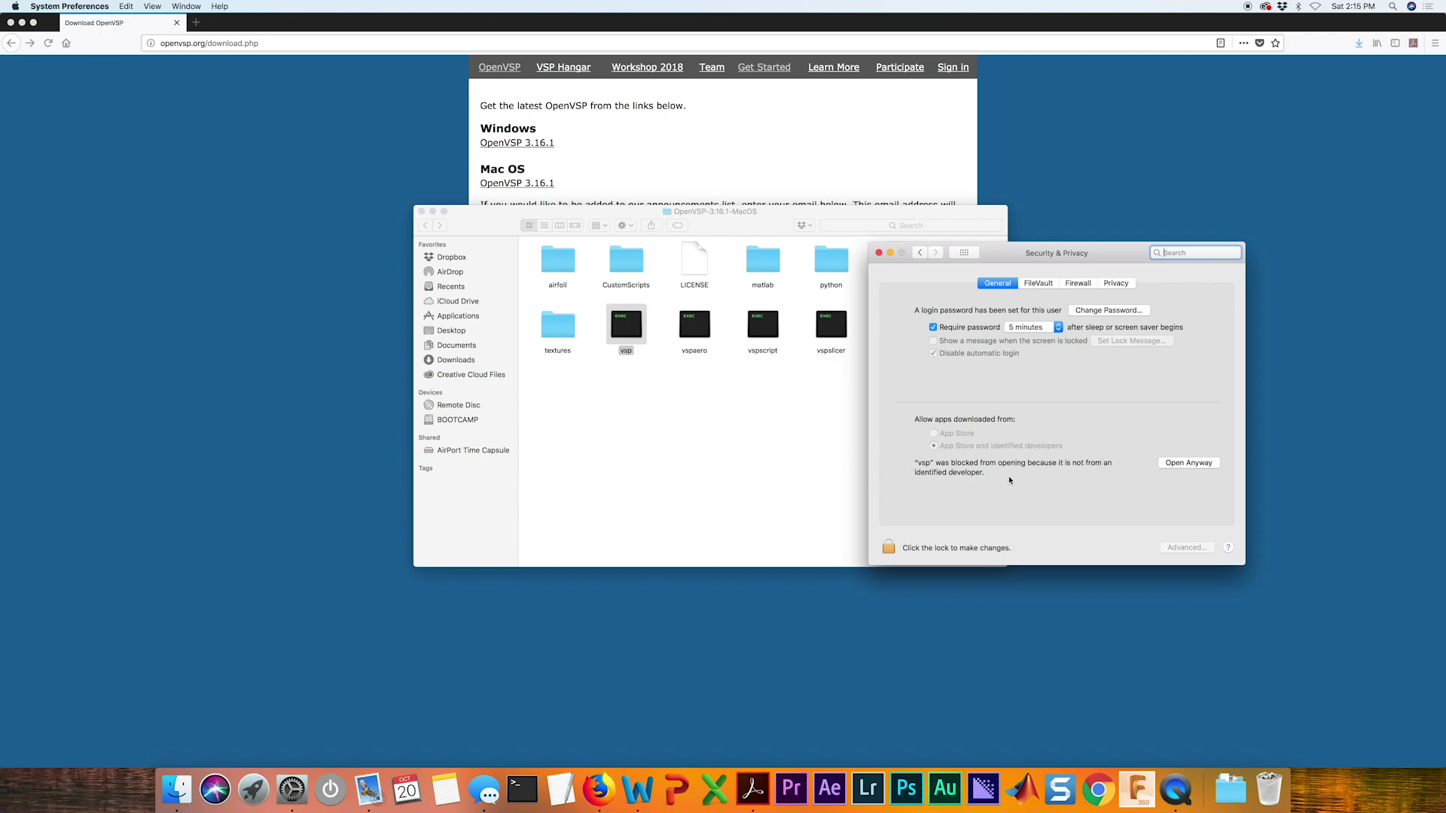
pyautogui.click(1189, 462)
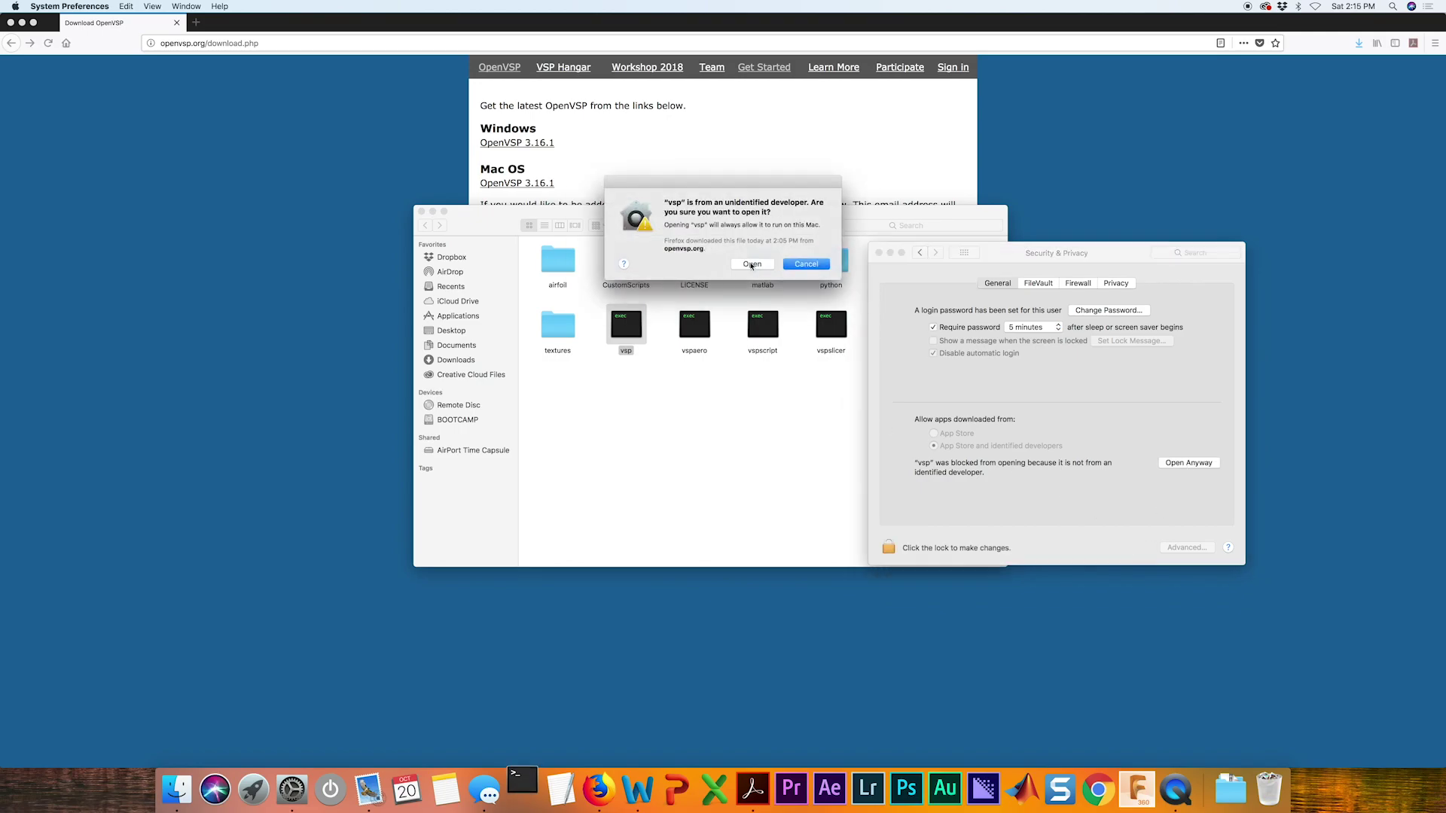
pyautogui.click(753, 263)
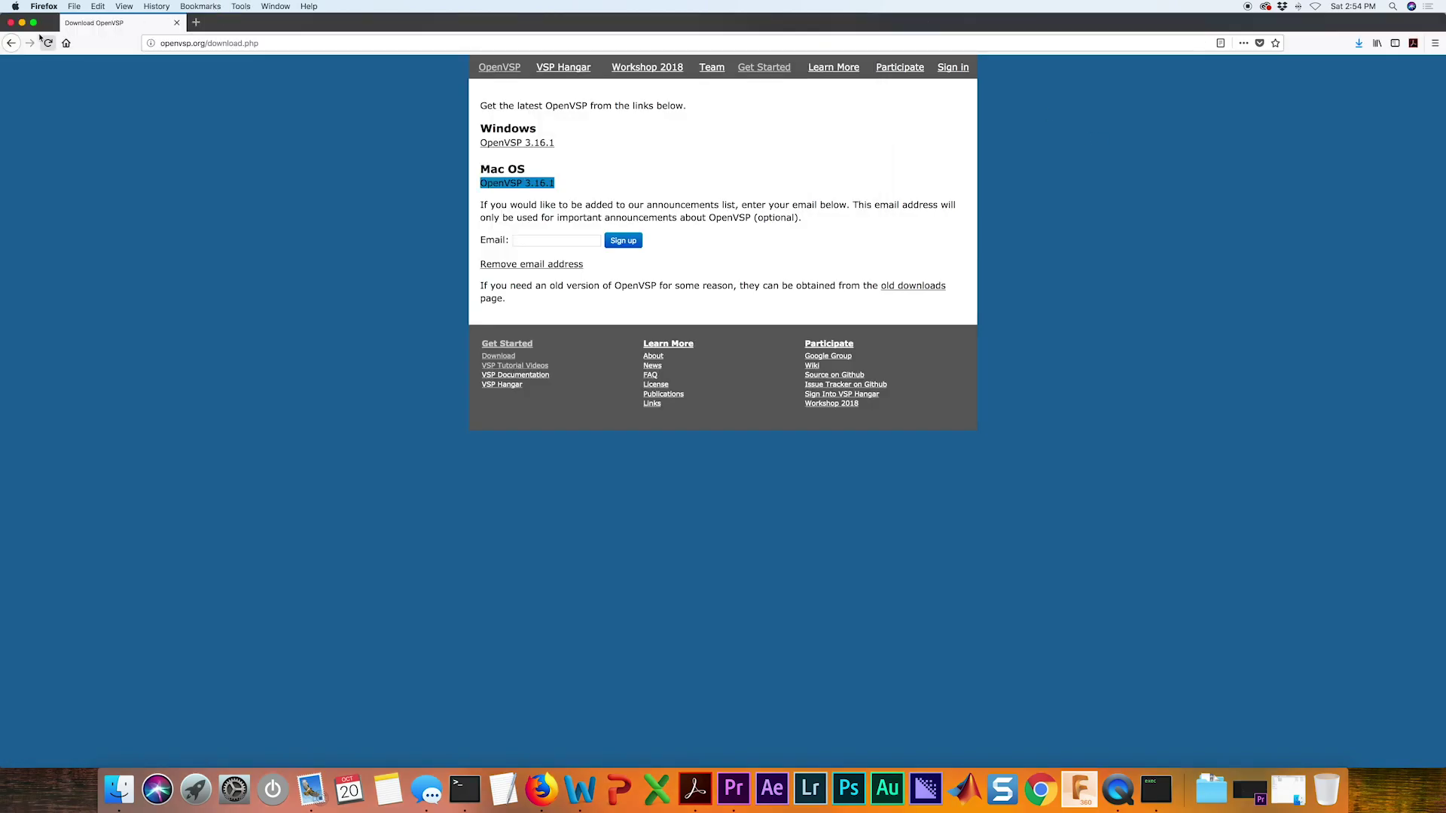
# Step: Close the Firefox and OpenVSP folder windows and minimize Terminal to the Dock
pyautogui.click(11, 24)
pyautogui.click(916, 293)
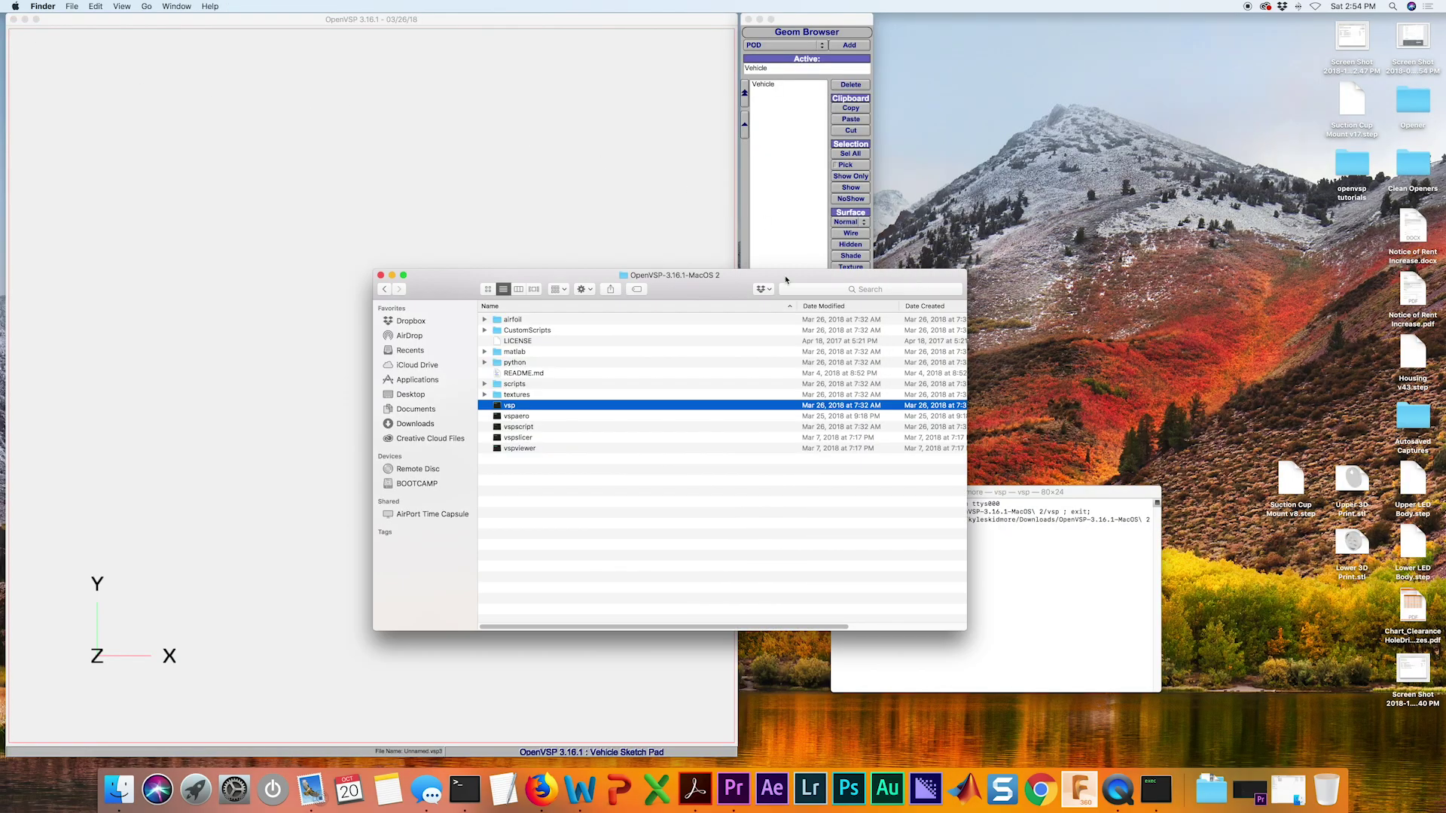
pyautogui.click(380, 275)
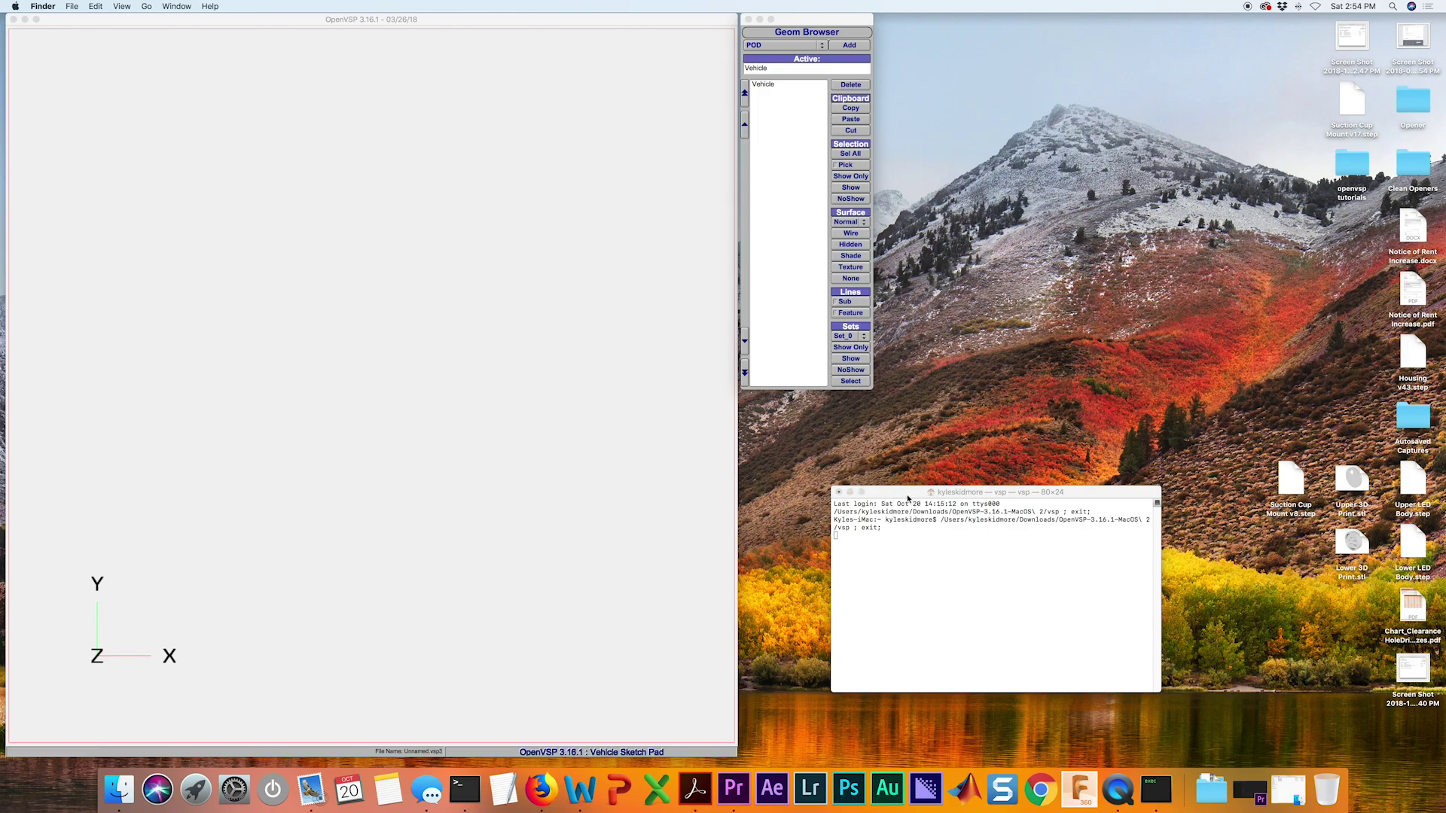
pyautogui.click(909, 497)
pyautogui.click(849, 492)
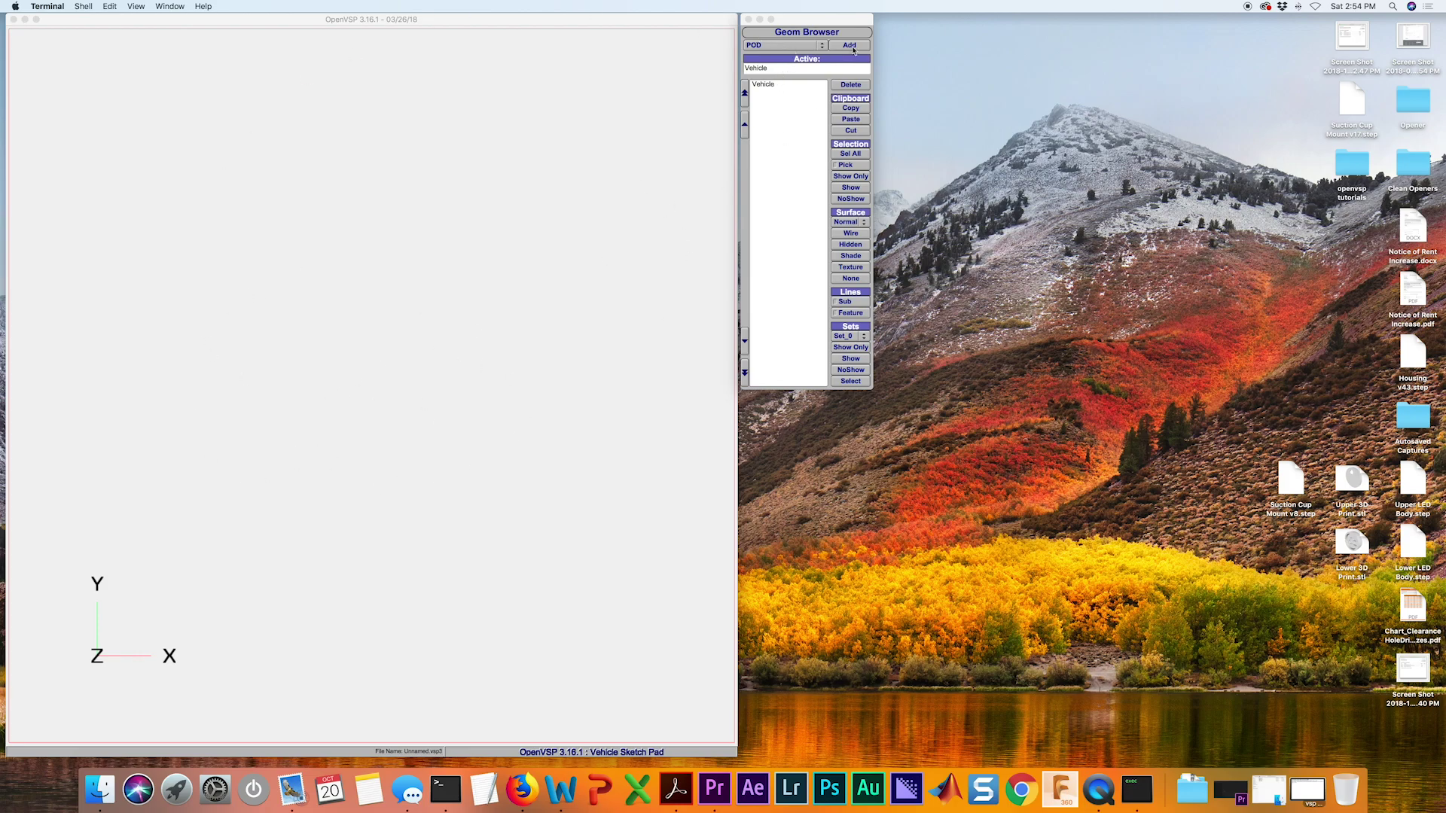
# Step: Choose WING as the component type in the Geom Browser and add it as WingGeom
pyautogui.click(820, 46)
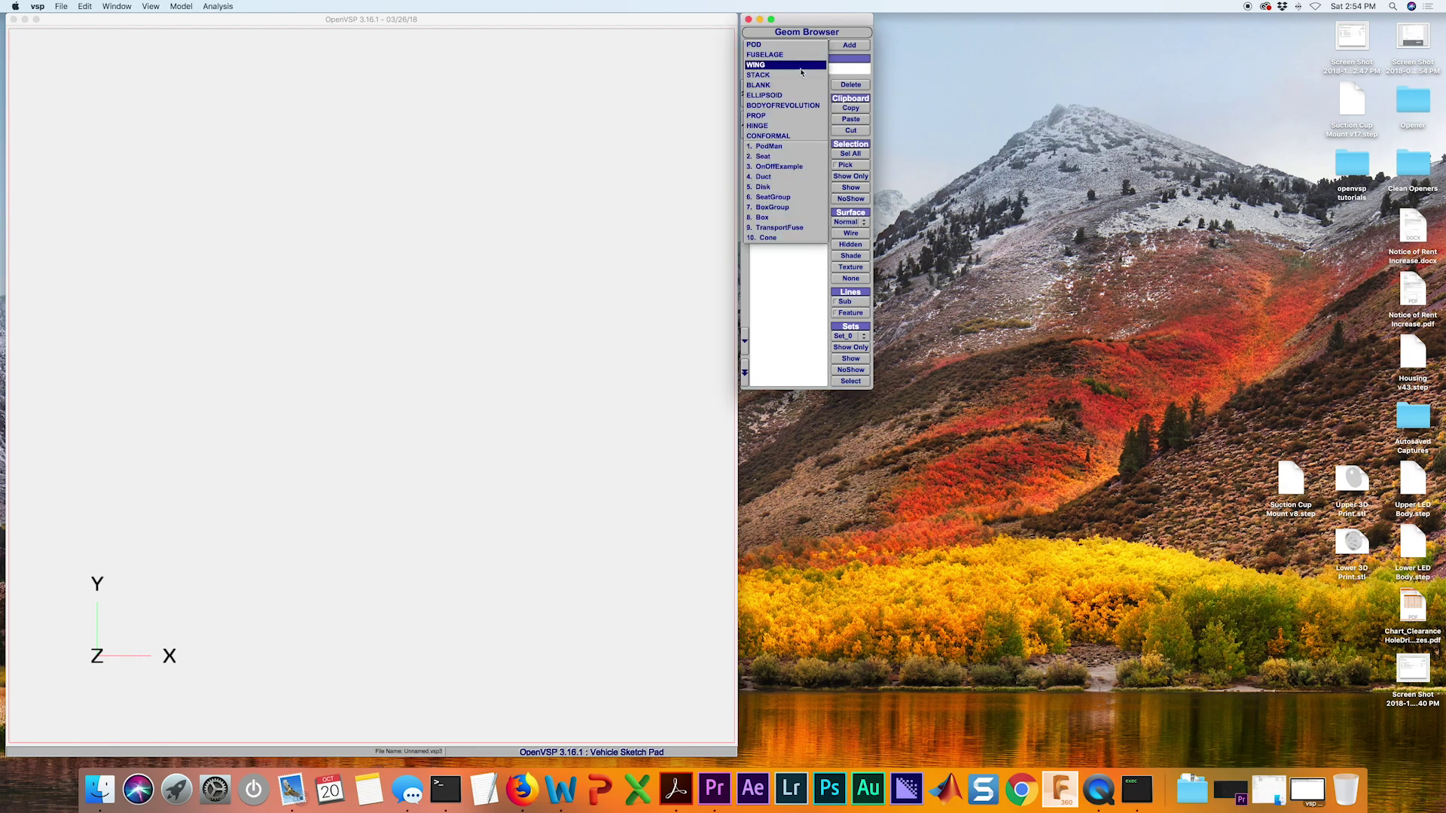
pyautogui.click(790, 48)
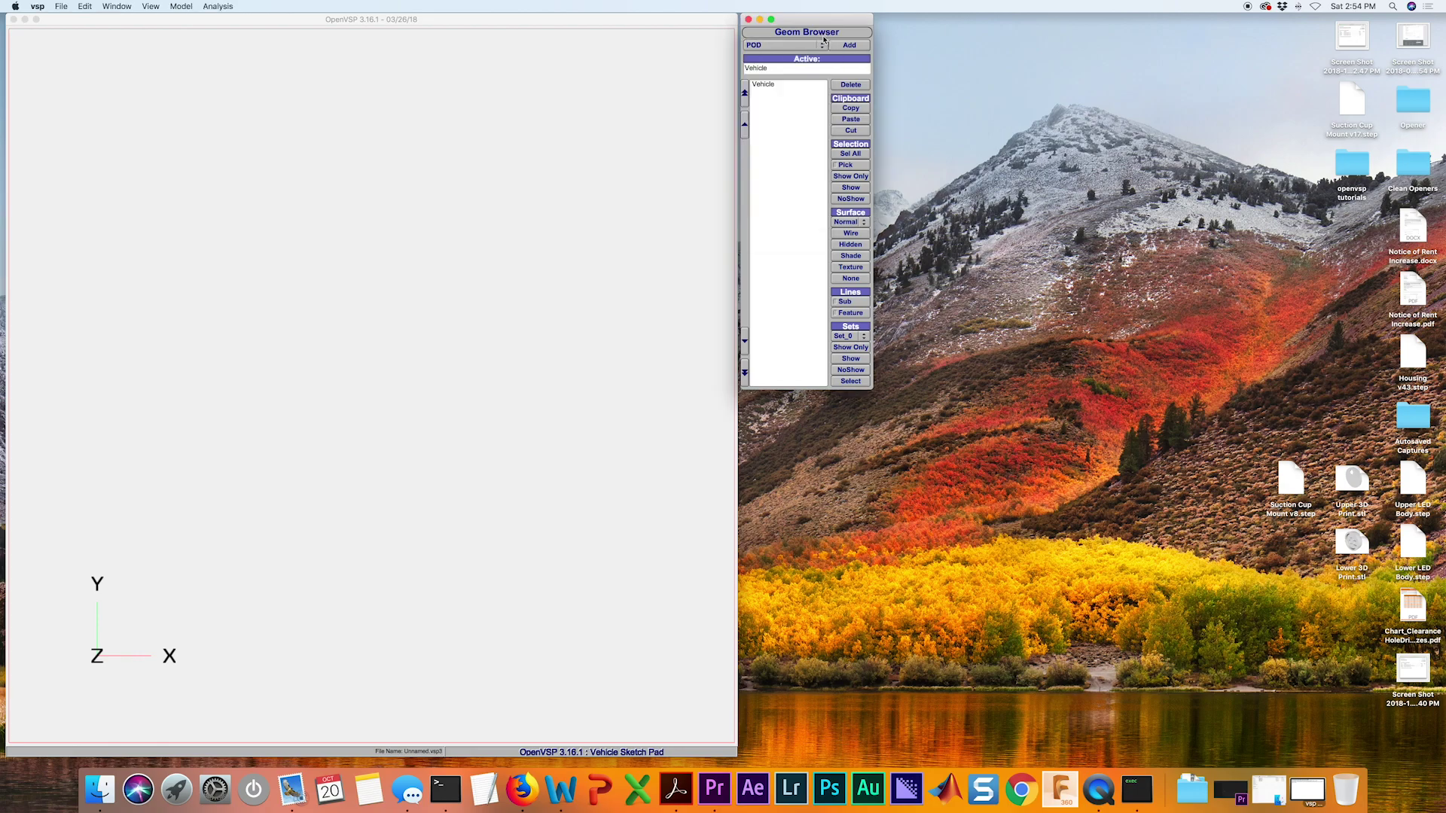
pyautogui.click(817, 46)
pyautogui.click(791, 60)
pyautogui.click(847, 46)
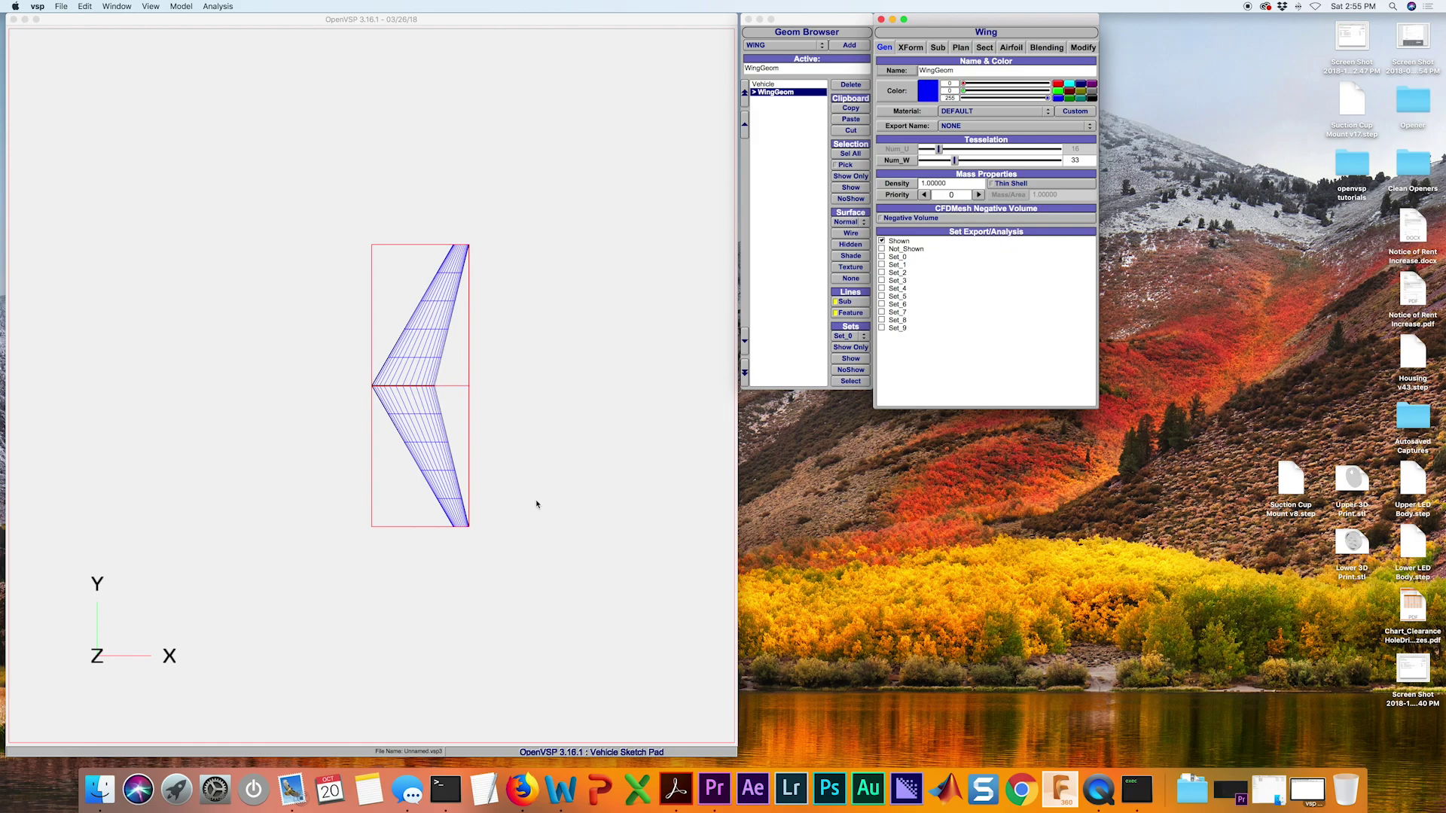
# Step: Orbit, pan and zoom the viewport to inspect the swept wing from several angles, ending edge-on
pyautogui.moveTo(489, 562); pyautogui.dragTo(555, 303)
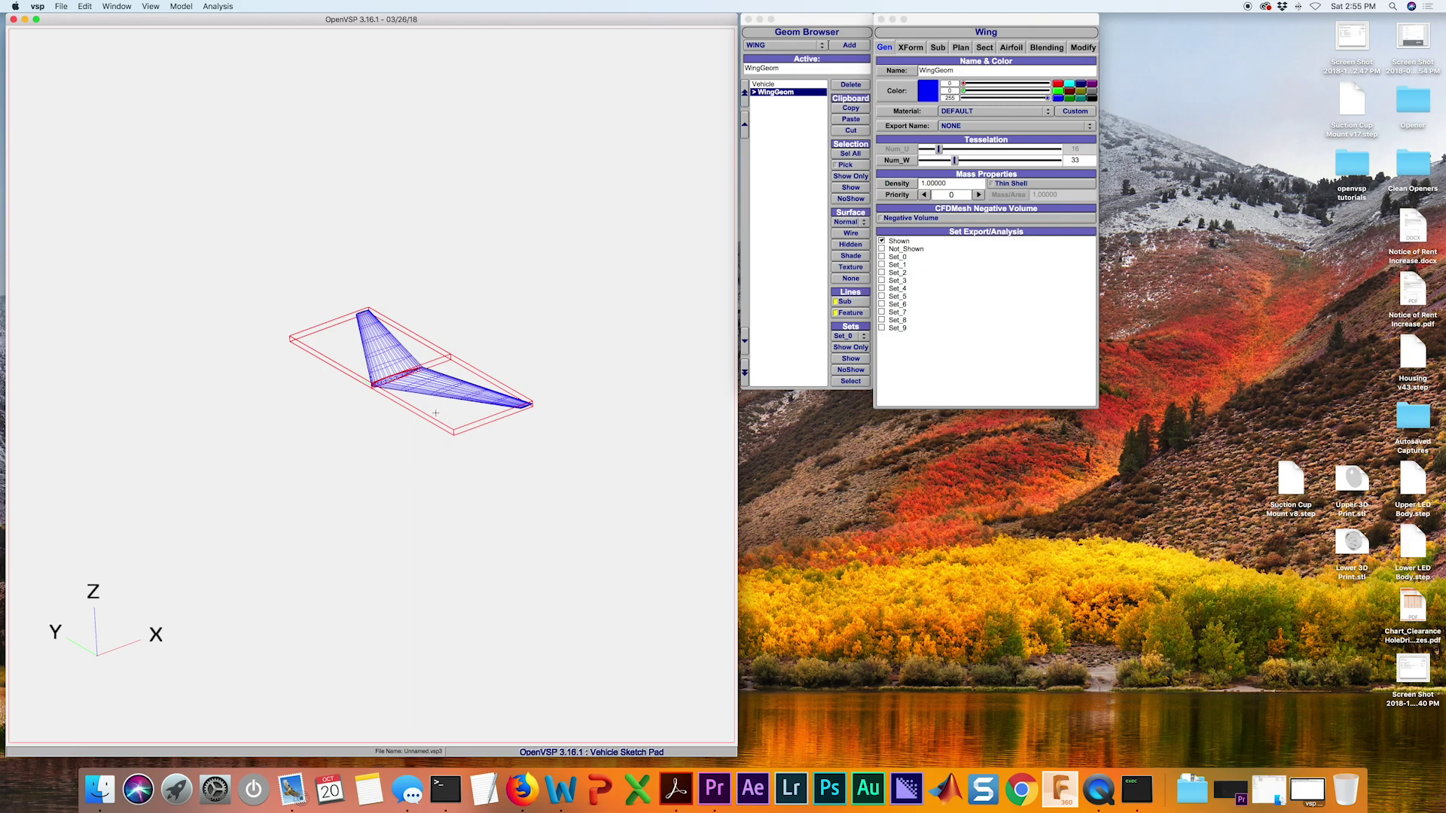
pyautogui.moveTo(435, 412); pyautogui.dragTo(375, 375)
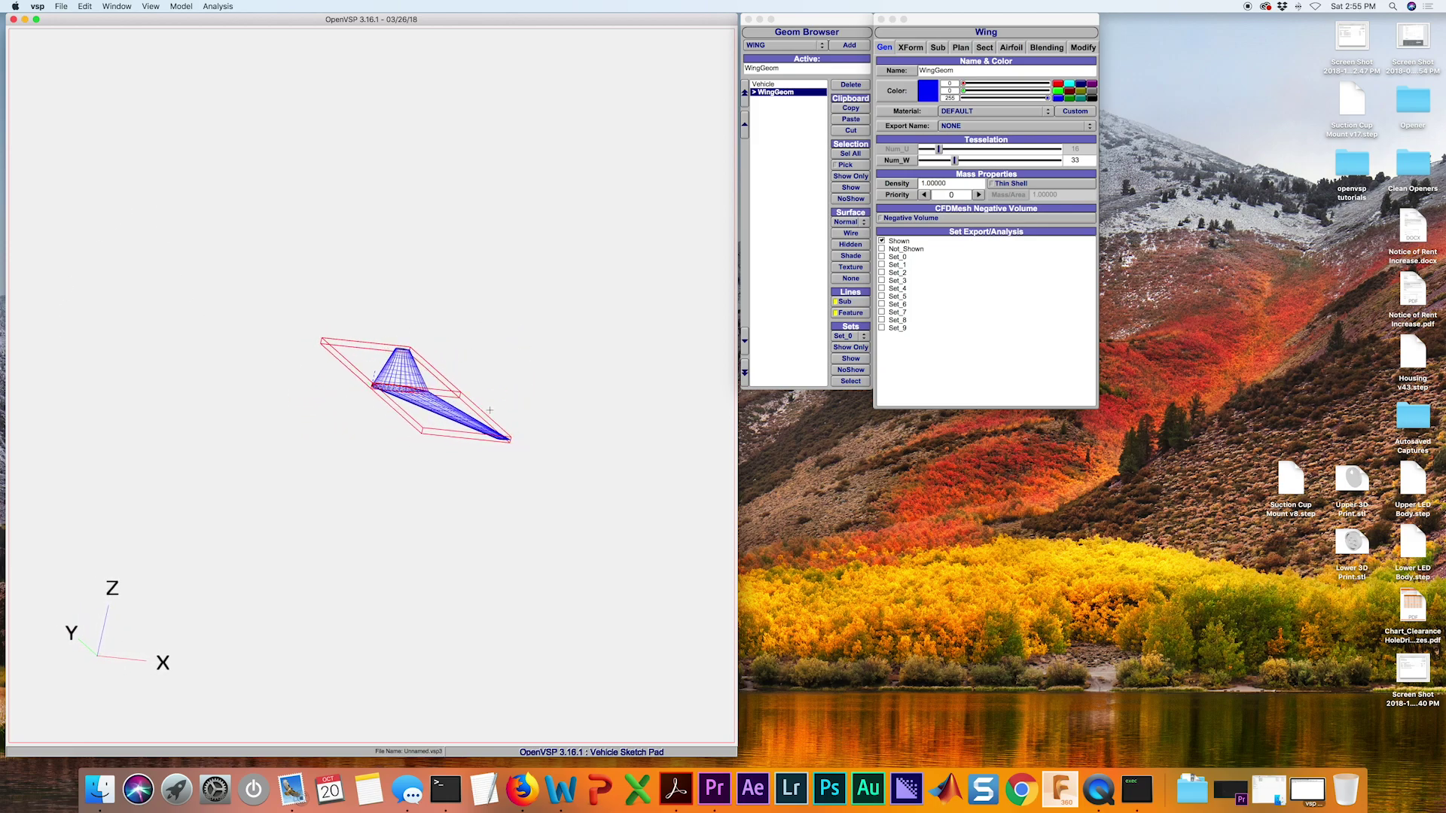
pyautogui.moveTo(490, 408); pyautogui.dragTo(456, 428, button='right')
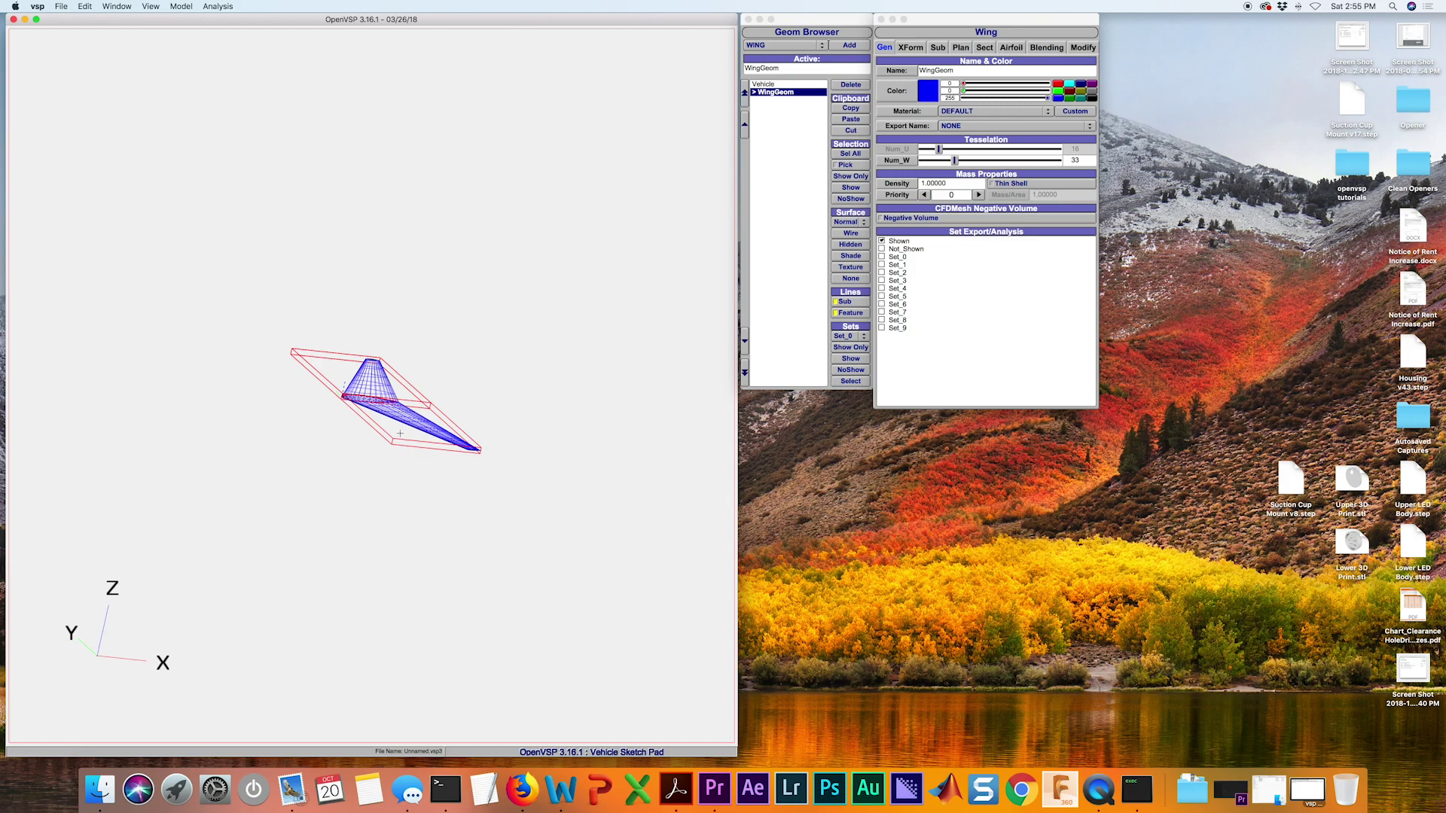
pyautogui.scroll(-2, 400, 433)
pyautogui.scroll(10, 400, 437)
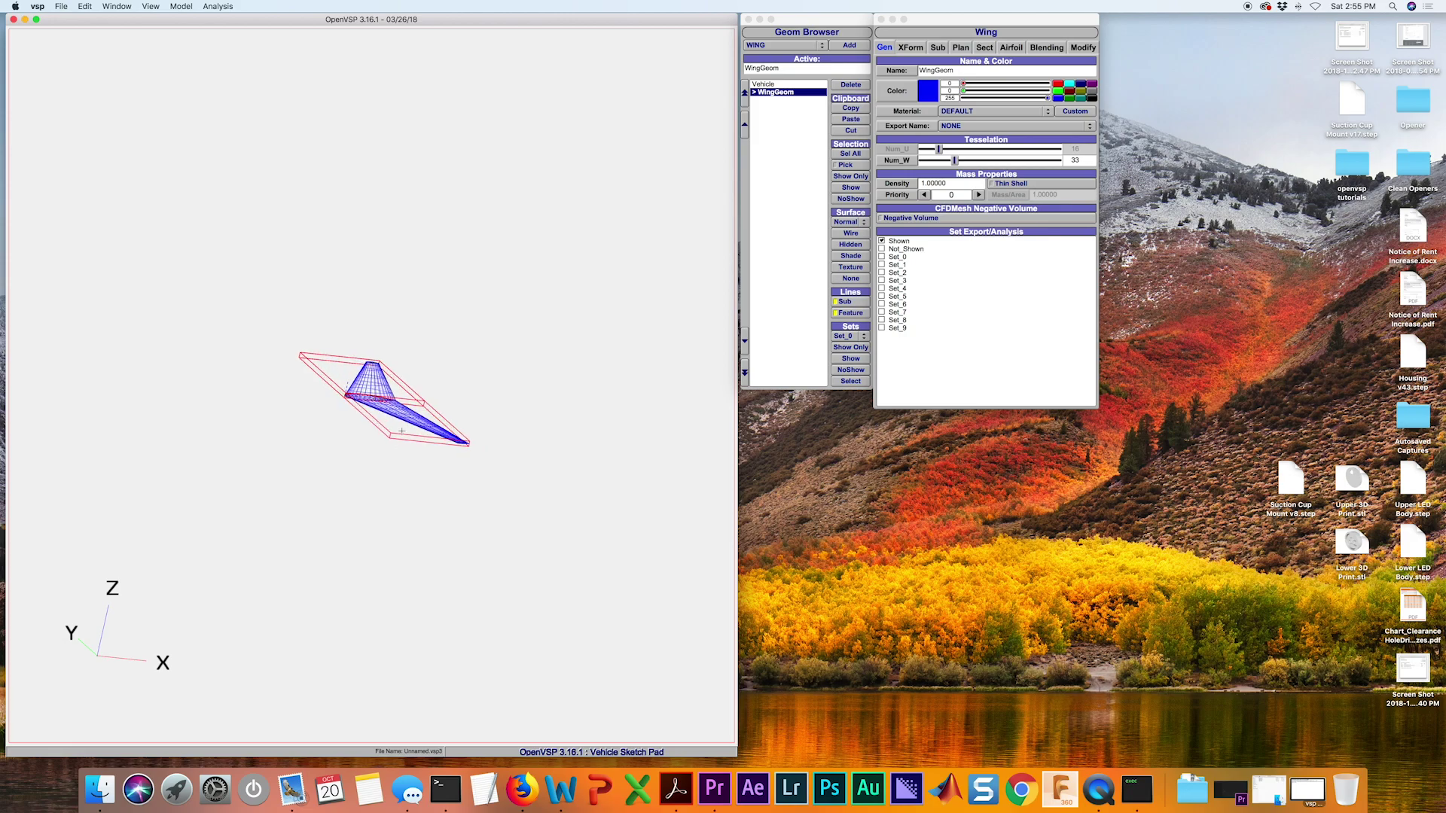
pyautogui.scroll(-5, 401, 441)
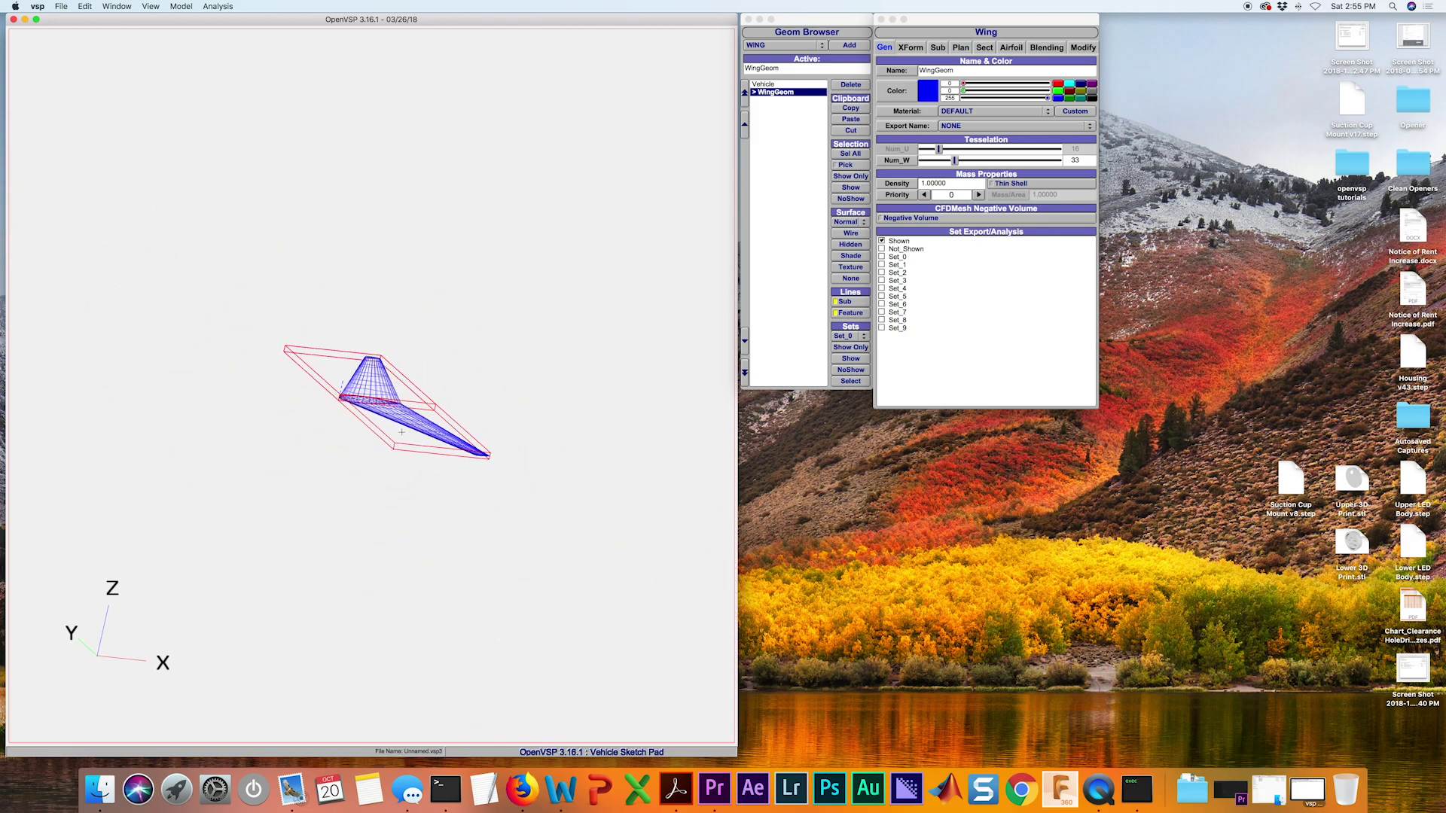
pyautogui.scroll(6, 403, 442)
pyautogui.scroll(-6, 404, 442)
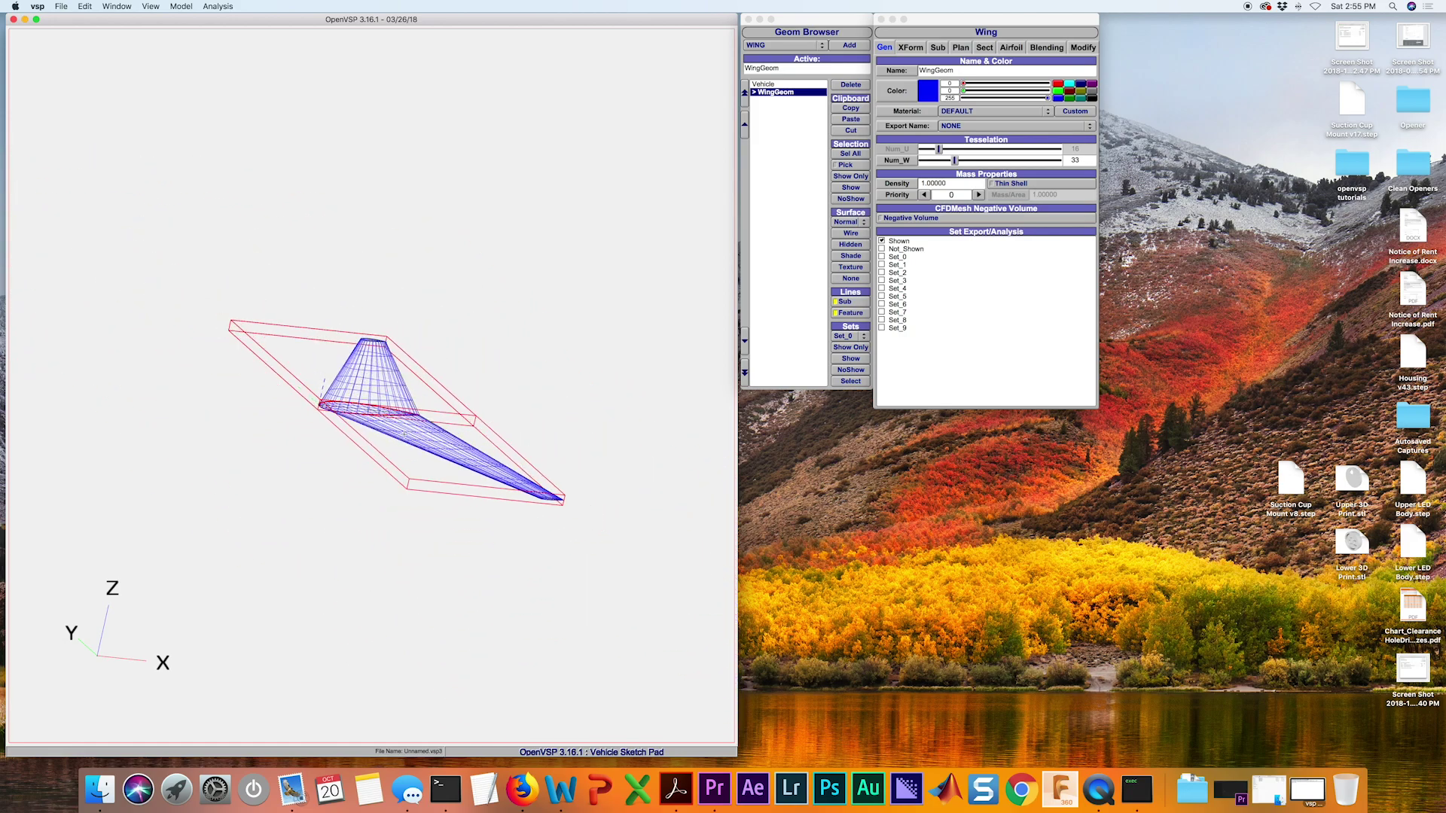
pyautogui.scroll(3, 403, 437)
pyautogui.moveTo(404, 437); pyautogui.dragTo(274, 490)
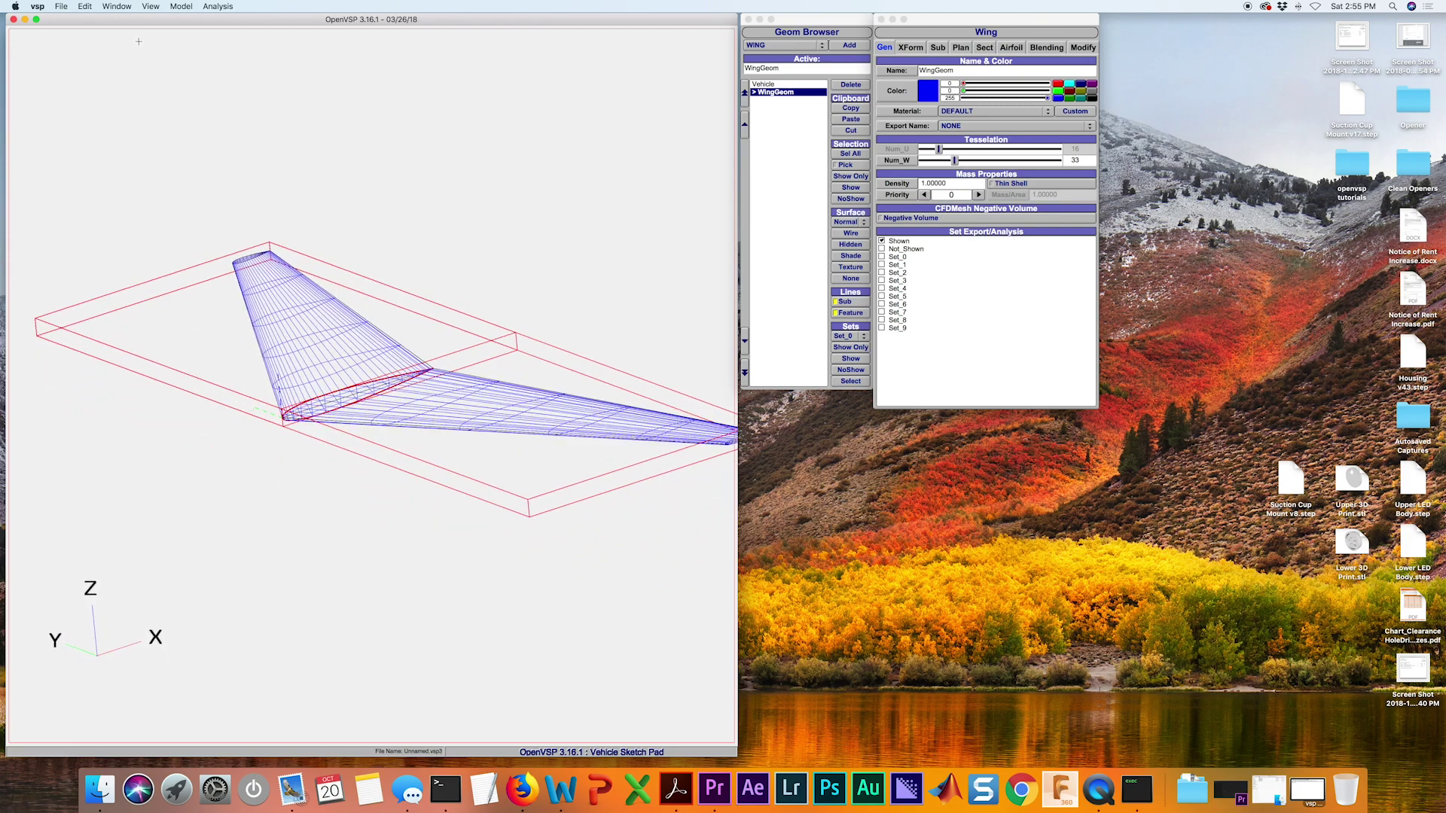
# Step: Show the wing in the Top preset view, zoom briefly, then switch to Left Iso
pyautogui.click(151, 7)
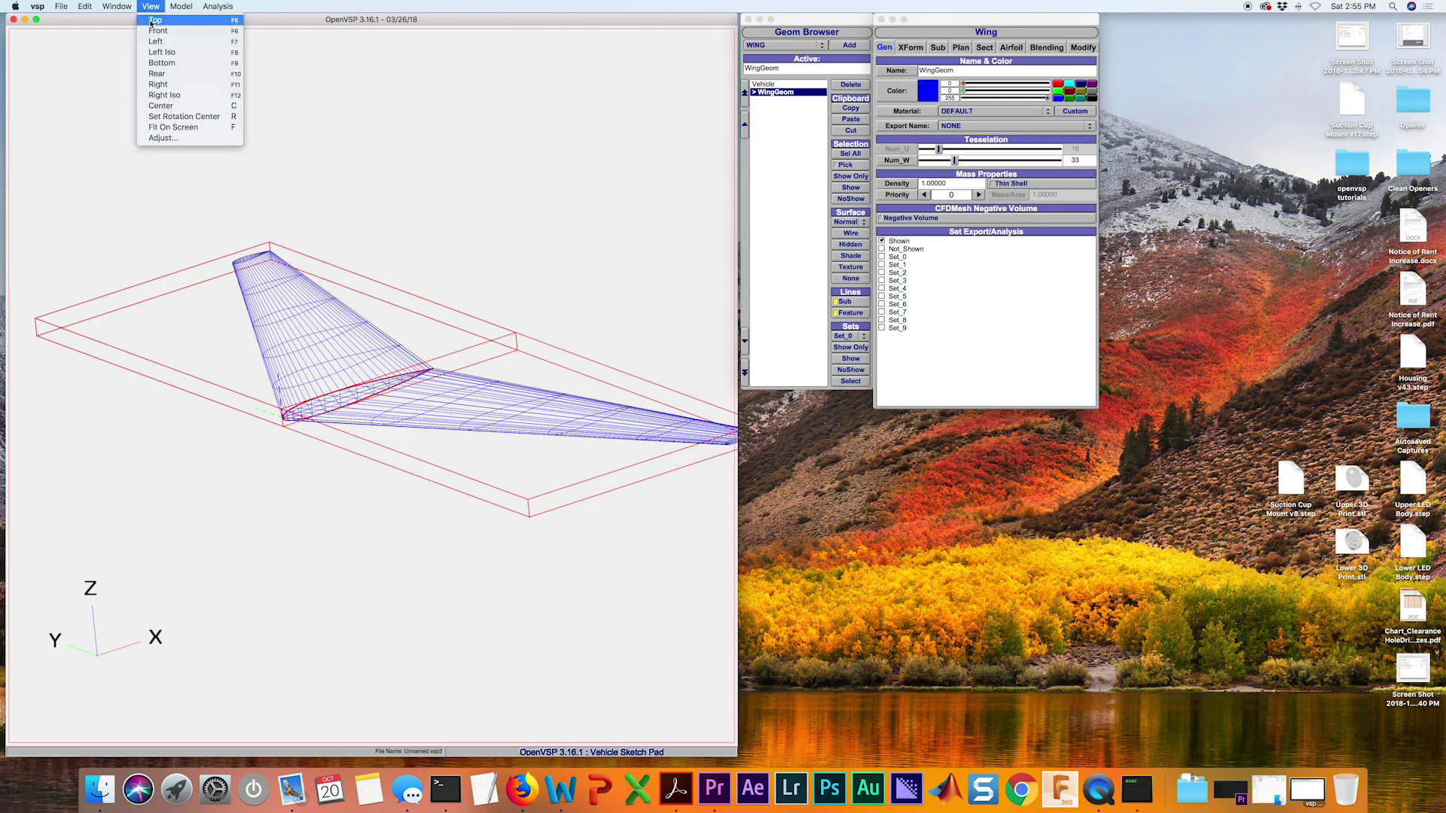
pyautogui.click(154, 20)
pyautogui.scroll(-5, 298, 420)
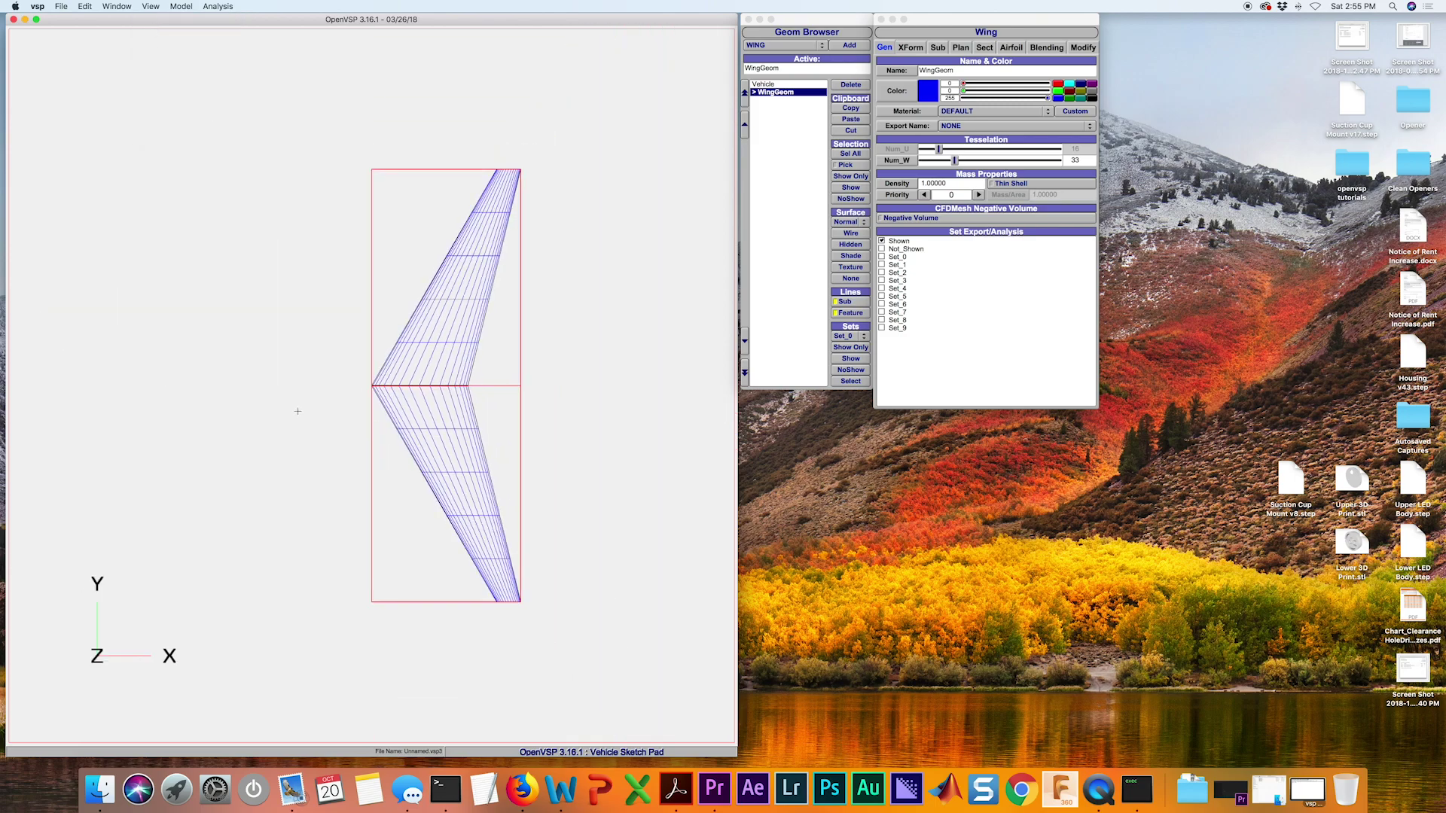
pyautogui.scroll(4, 286, 406)
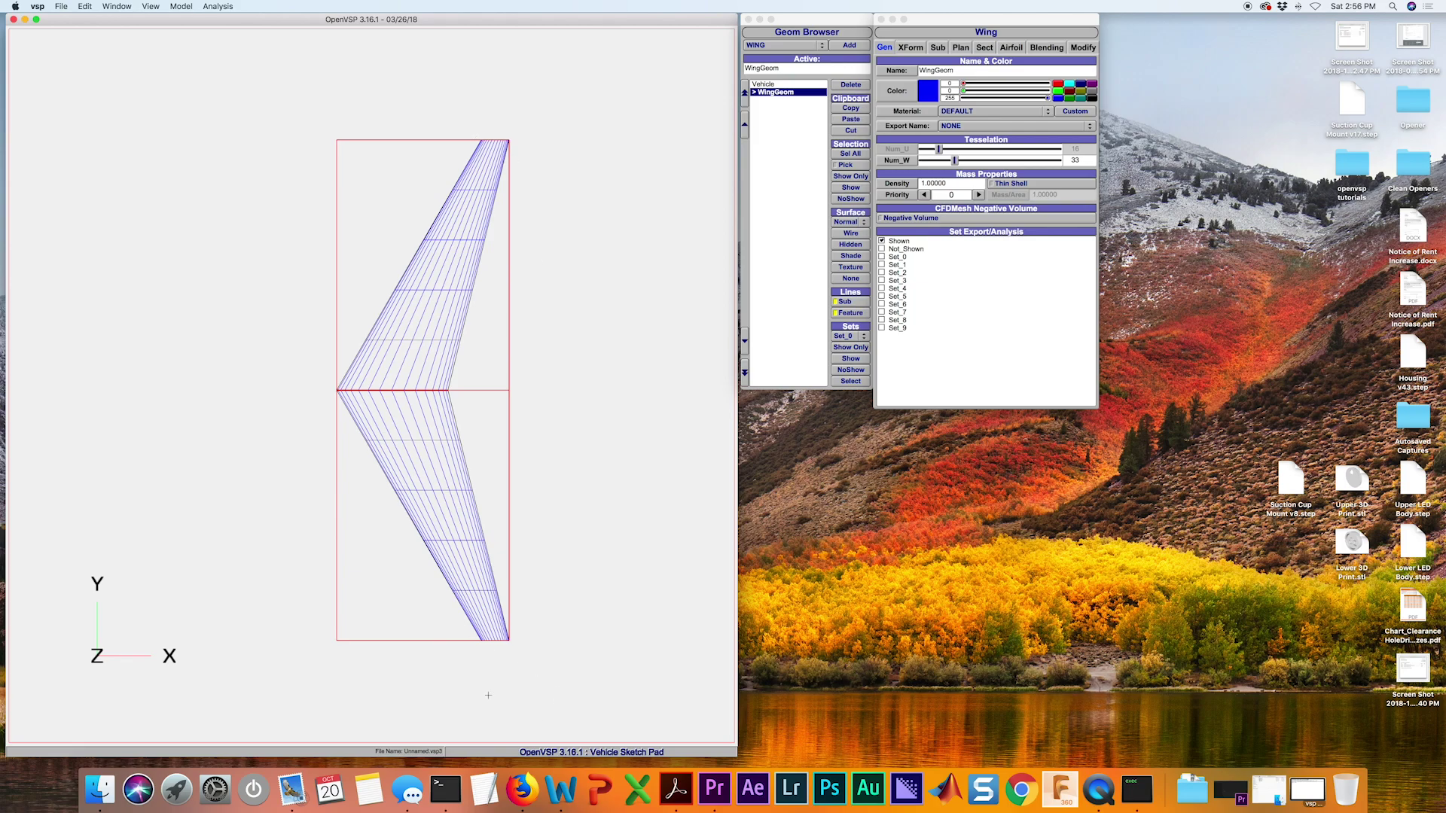
pyautogui.click(149, 7)
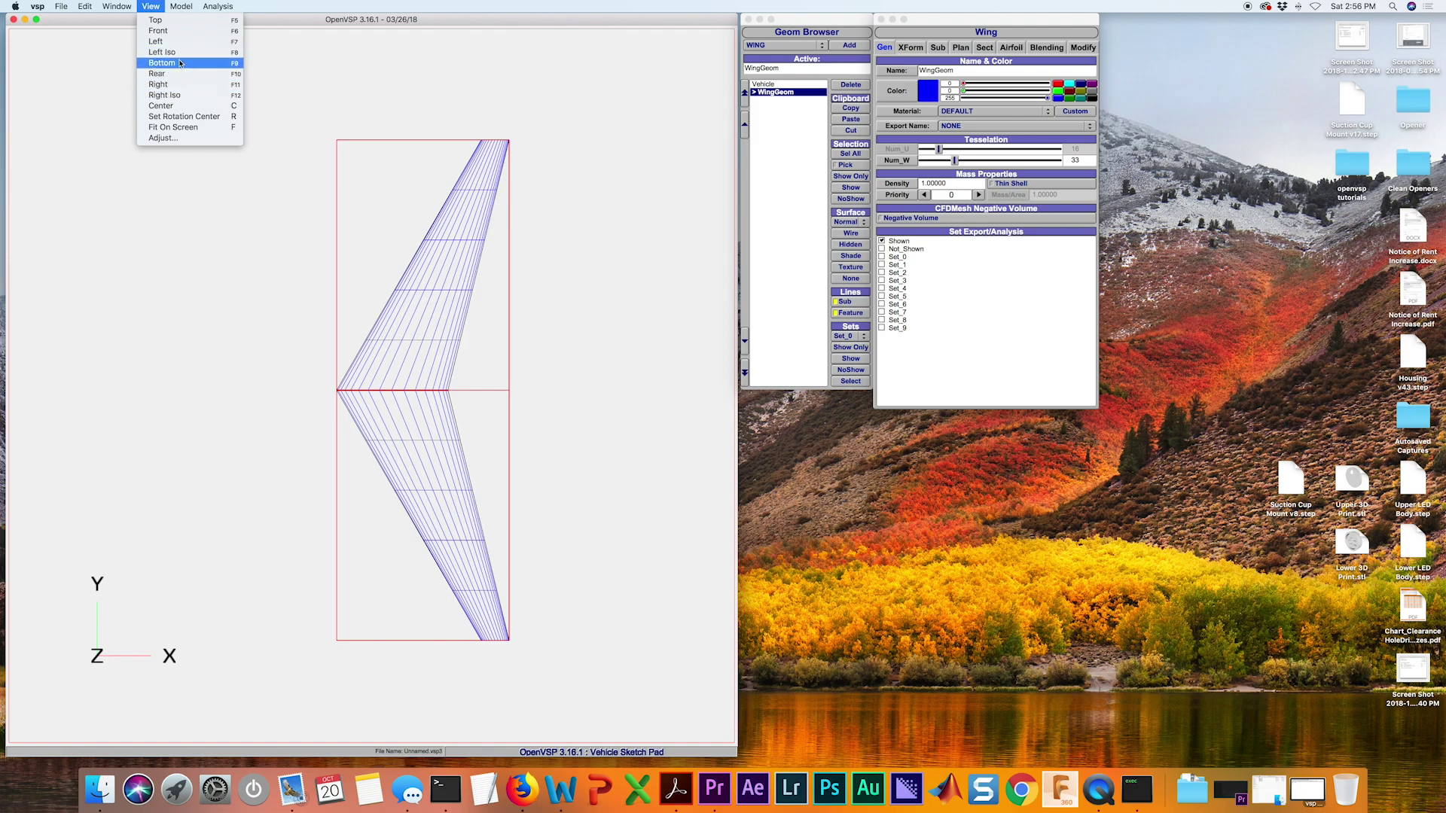
pyautogui.click(165, 53)
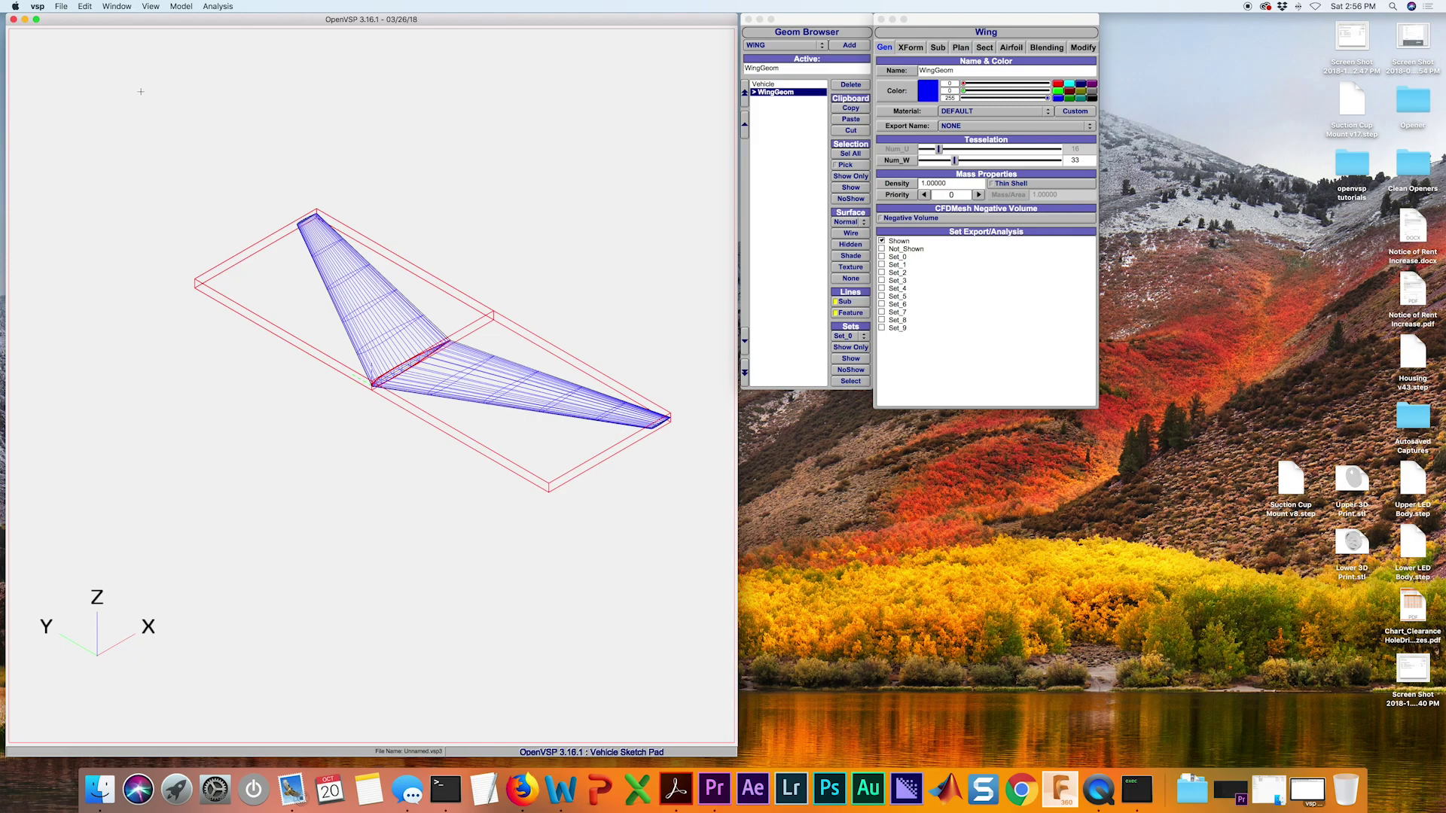
# Step: Save the model to the Desktop as wing.vsp3 and reposition its new desktop icon
pyautogui.click(61, 7)
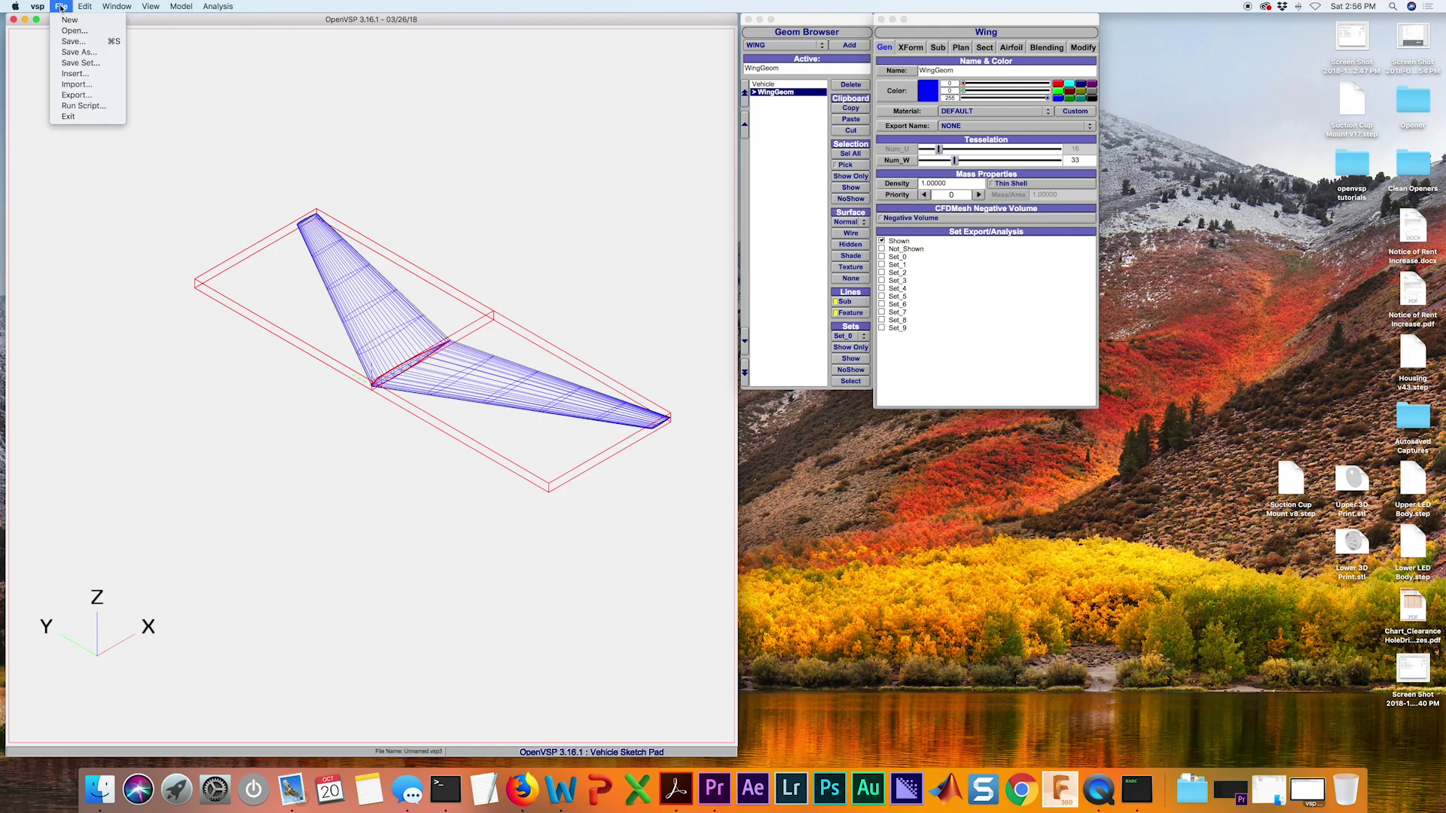
pyautogui.click(73, 41)
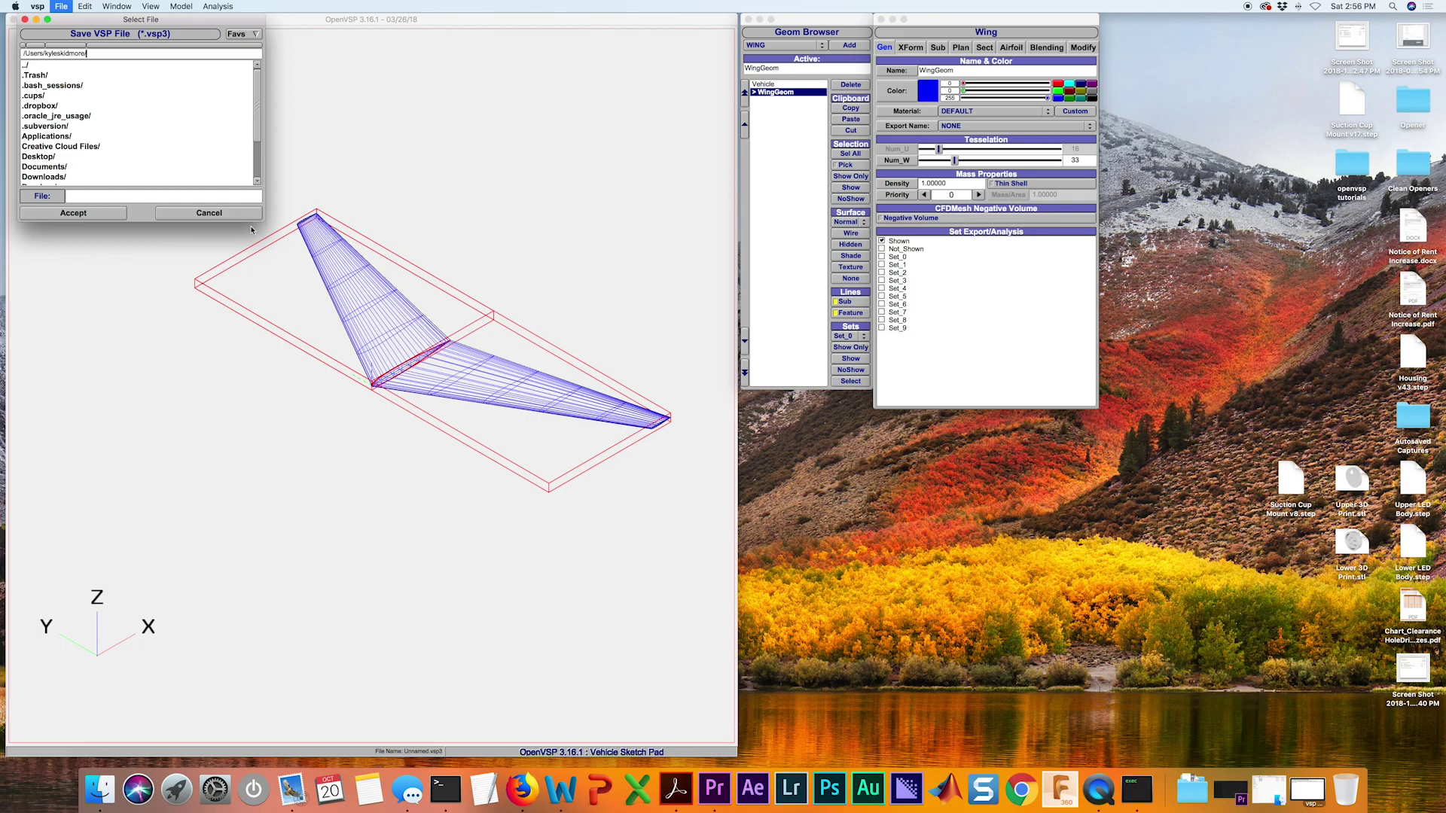
pyautogui.doubleClick(49, 157)
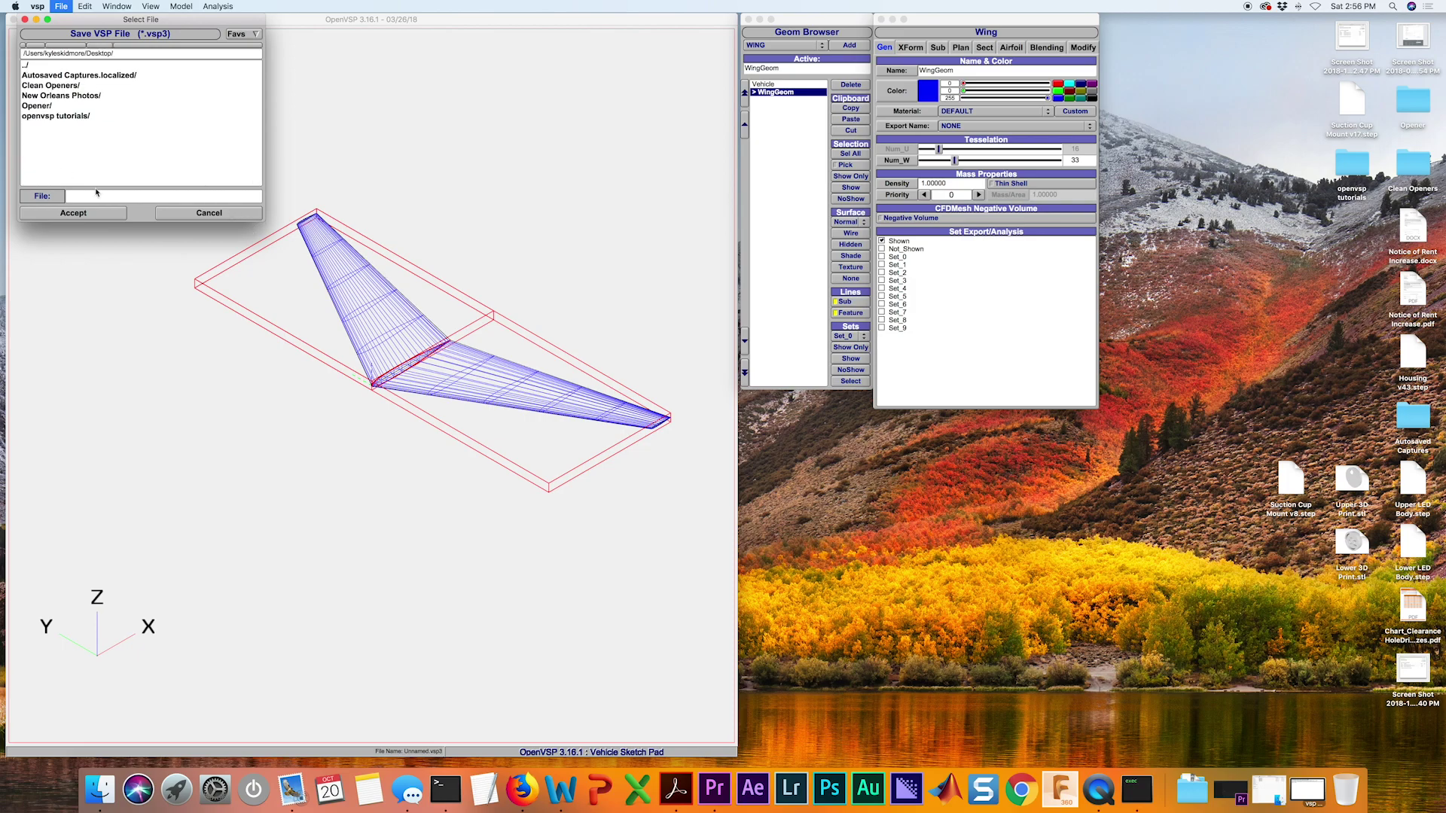
pyautogui.click(96, 197)
pyautogui.write('wing')
pyautogui.click(73, 213)
pyautogui.moveTo(1352, 229); pyautogui.dragTo(795, 485)
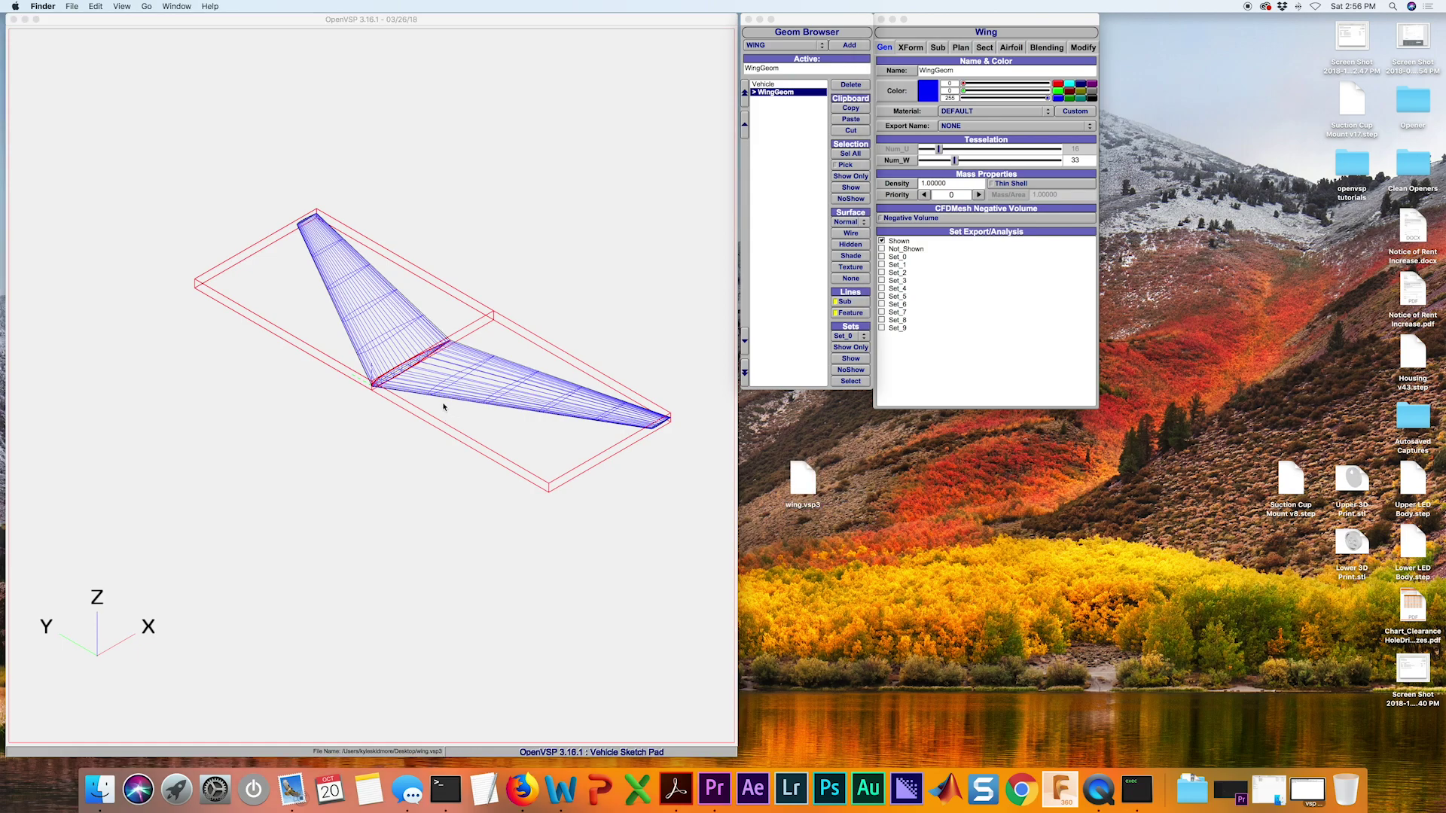
pyautogui.moveTo(443, 406); pyautogui.dragTo(448, 320)
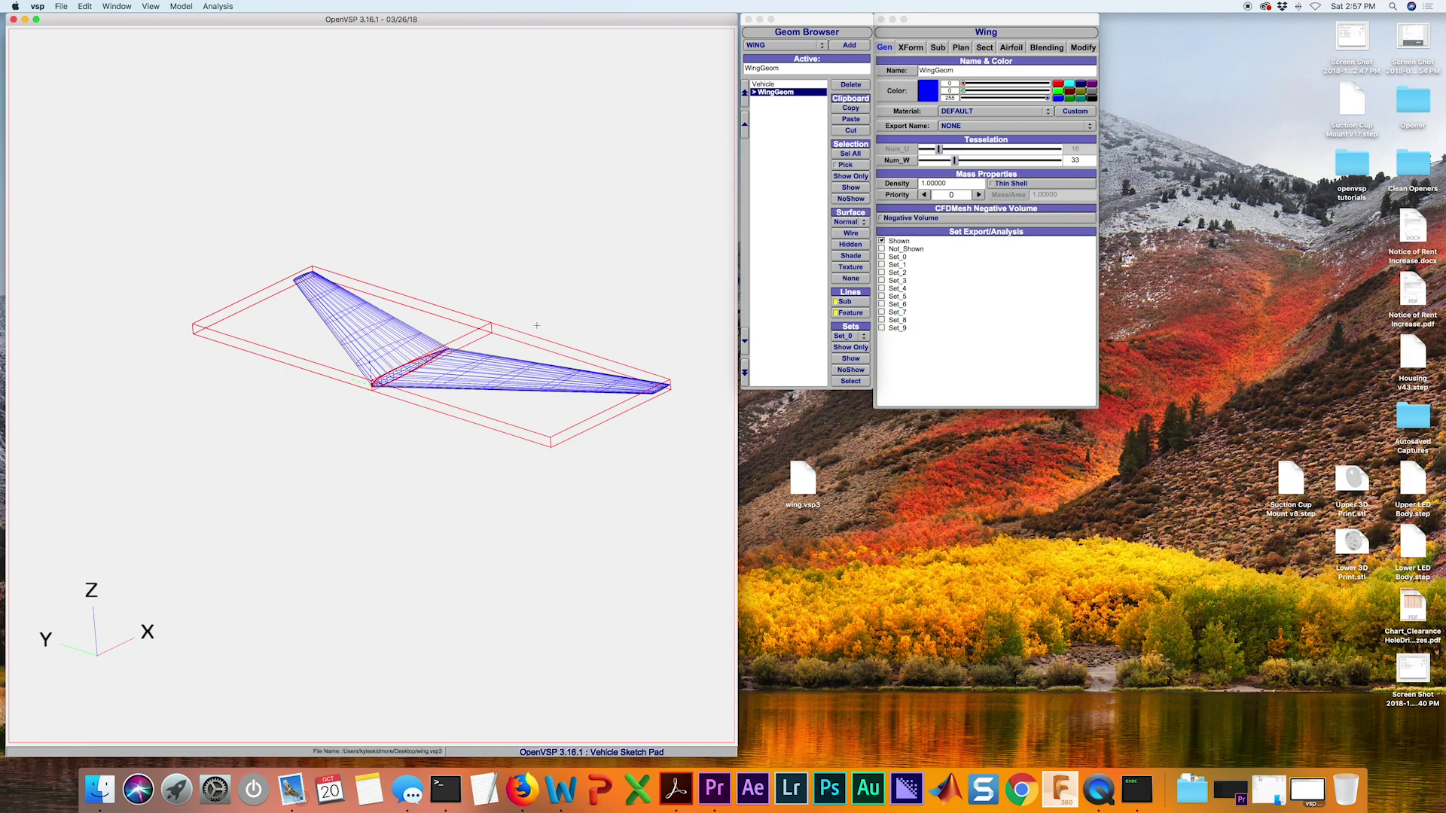
pyautogui.moveTo(536, 326); pyautogui.dragTo(444, 380)
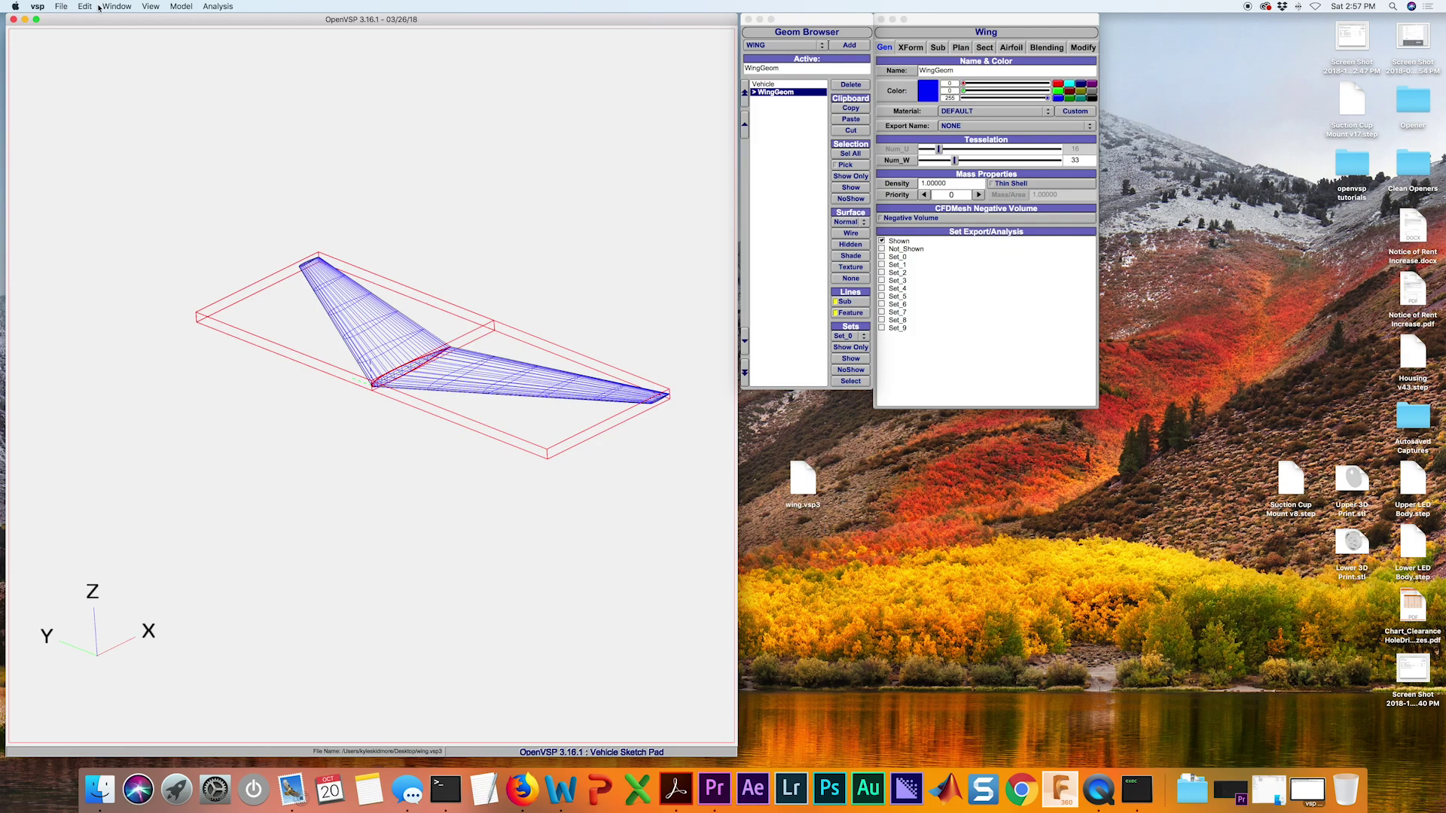
# Step: Browse the main menu bar across Model and Analysis toward the Window menu
pyautogui.click(61, 7)
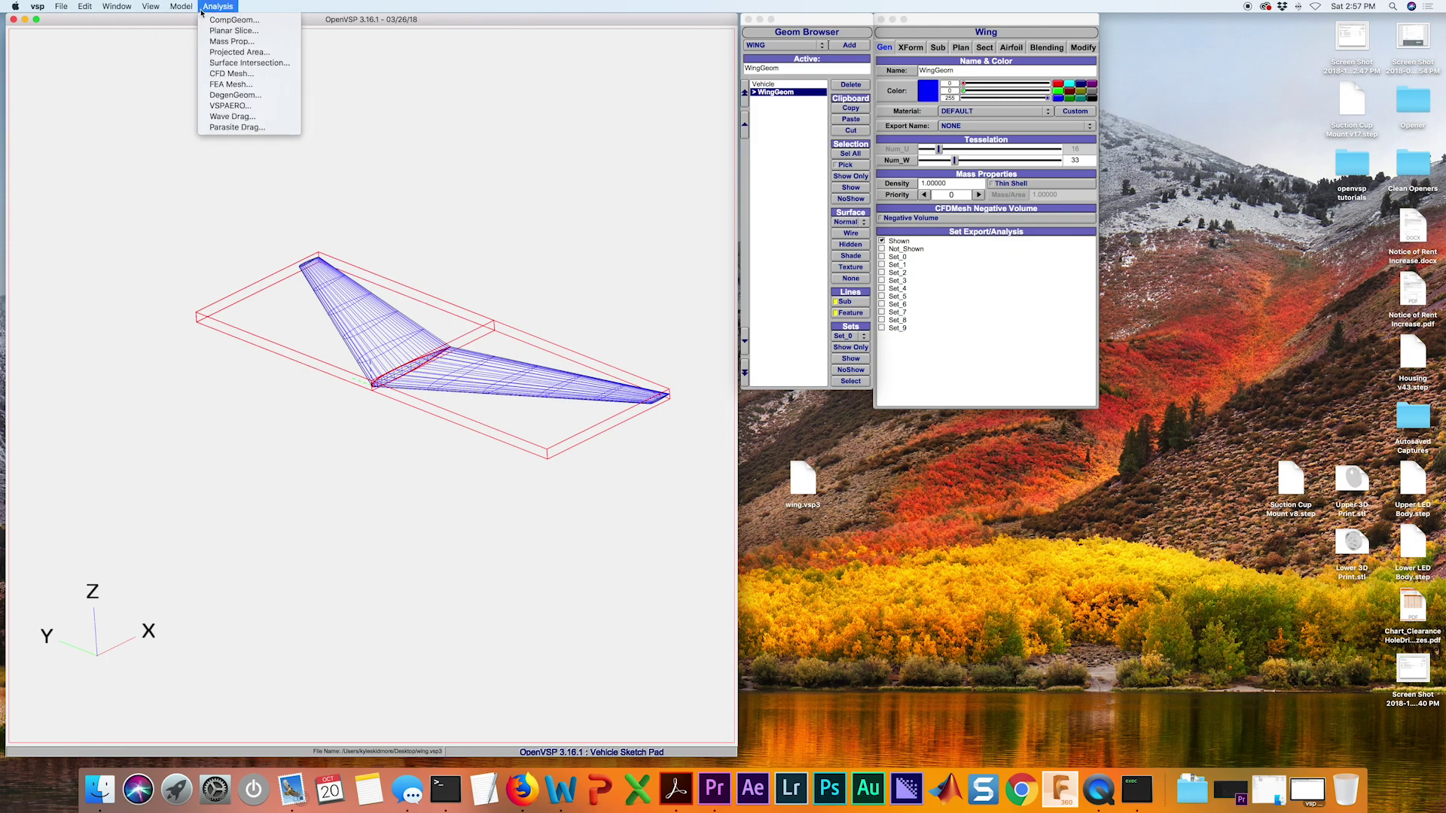
pyautogui.moveTo(210, 11)
pyautogui.moveTo(123, 10)
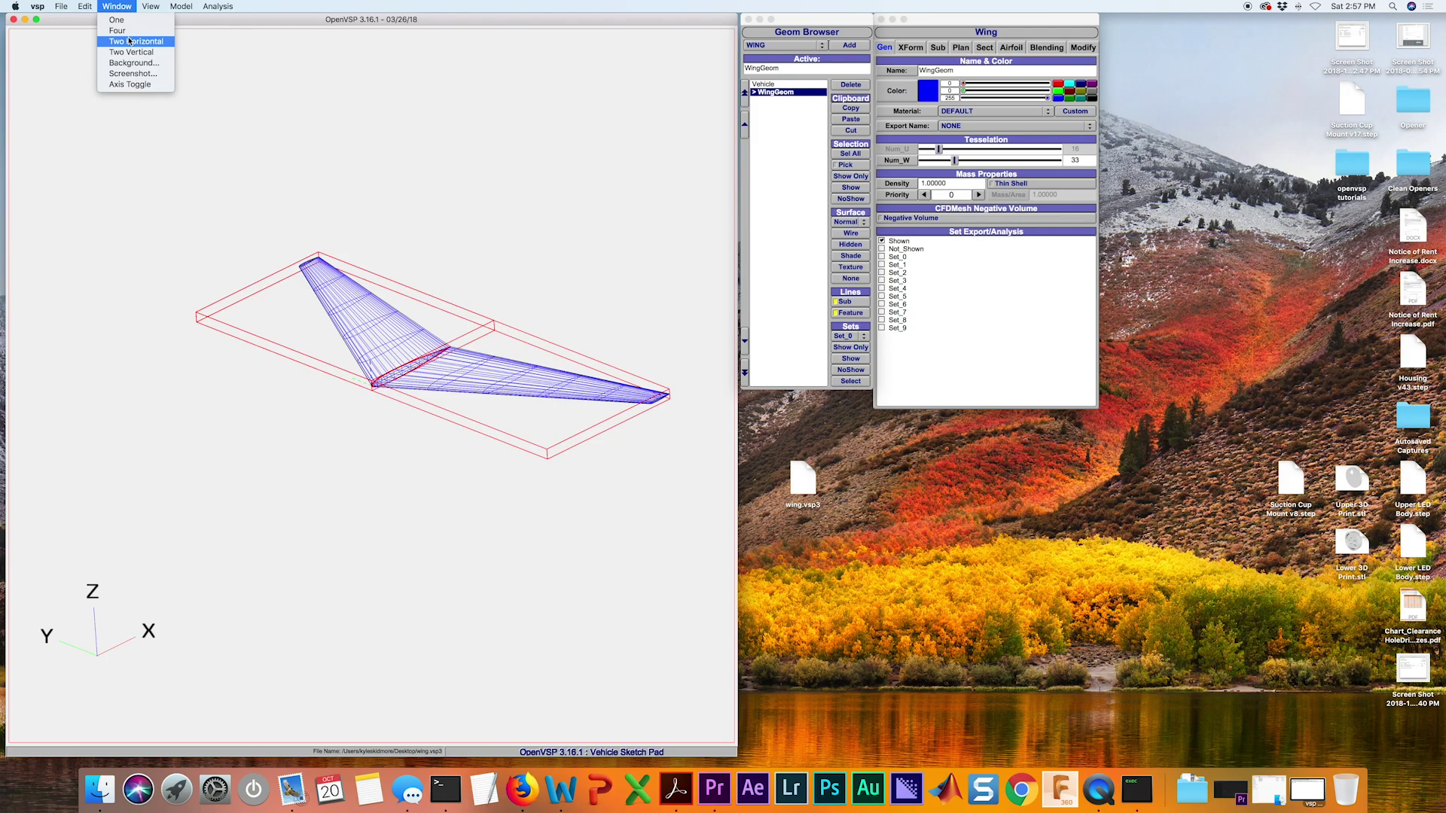
# Step: View the wing in a Two Horizontal top/perspective split, orbit it, then restore one view
pyautogui.click(130, 41)
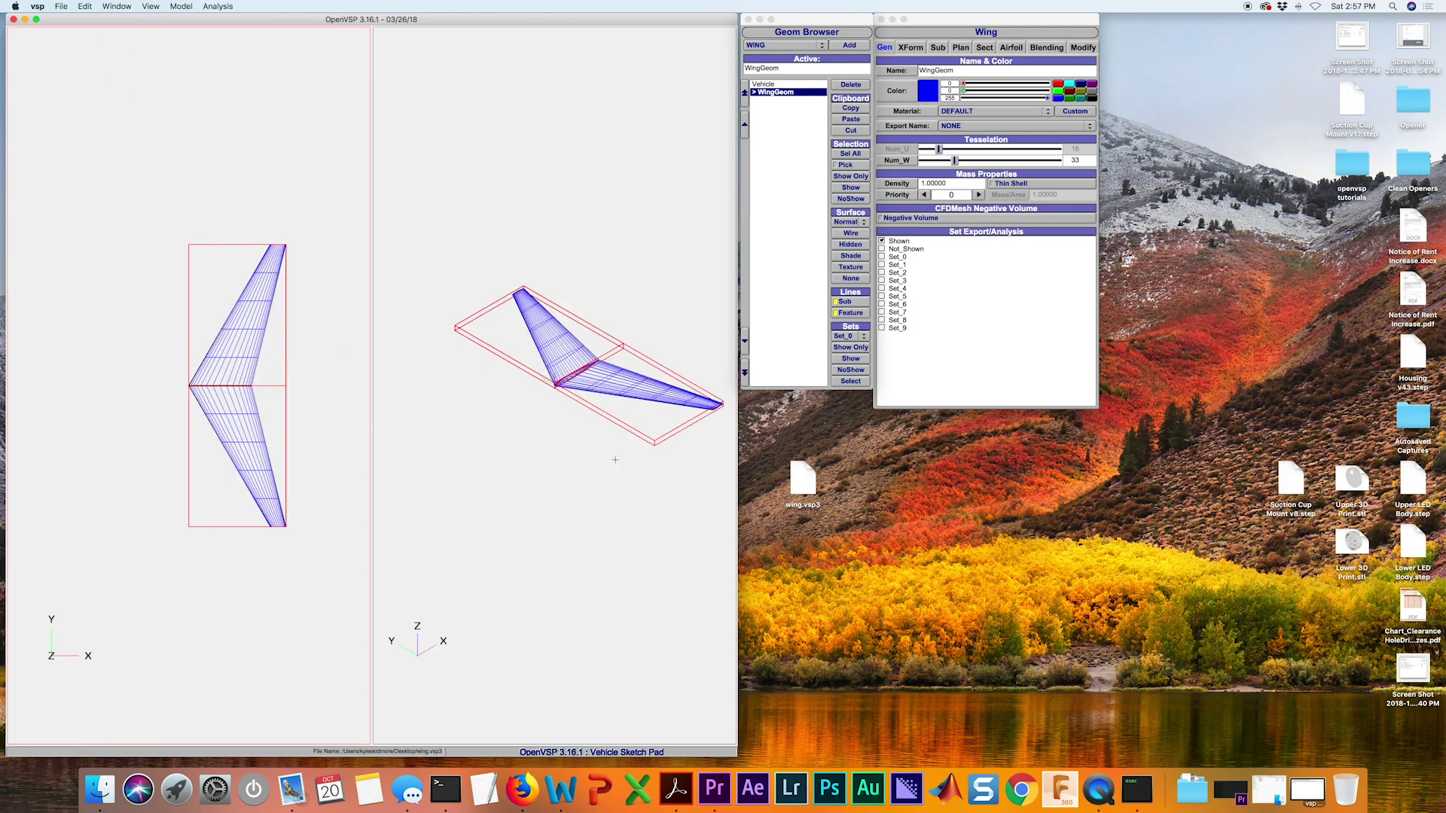
pyautogui.moveTo(538, 457); pyautogui.dragTo(445, 336)
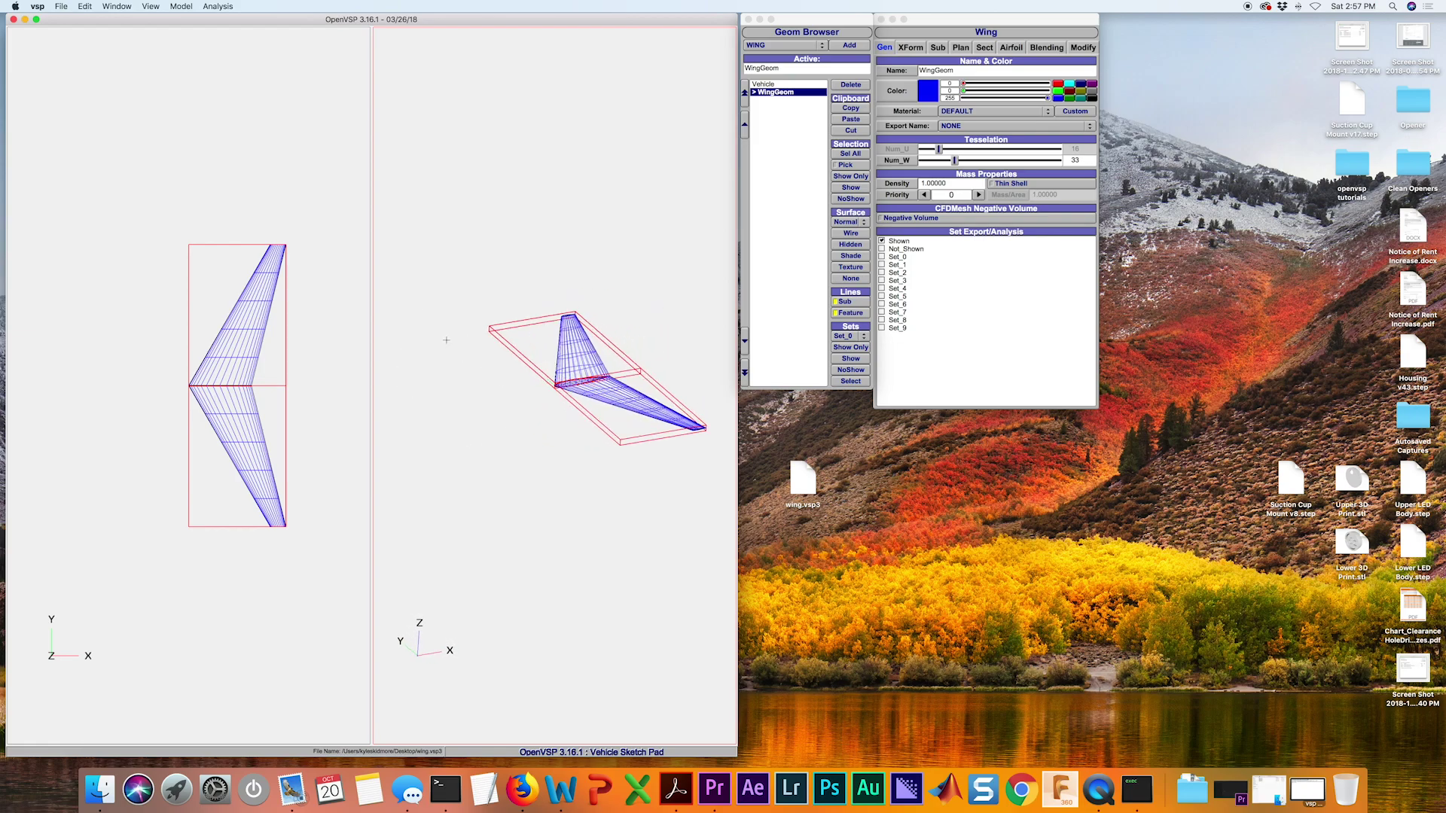
pyautogui.hotkey('ctrl', '1')
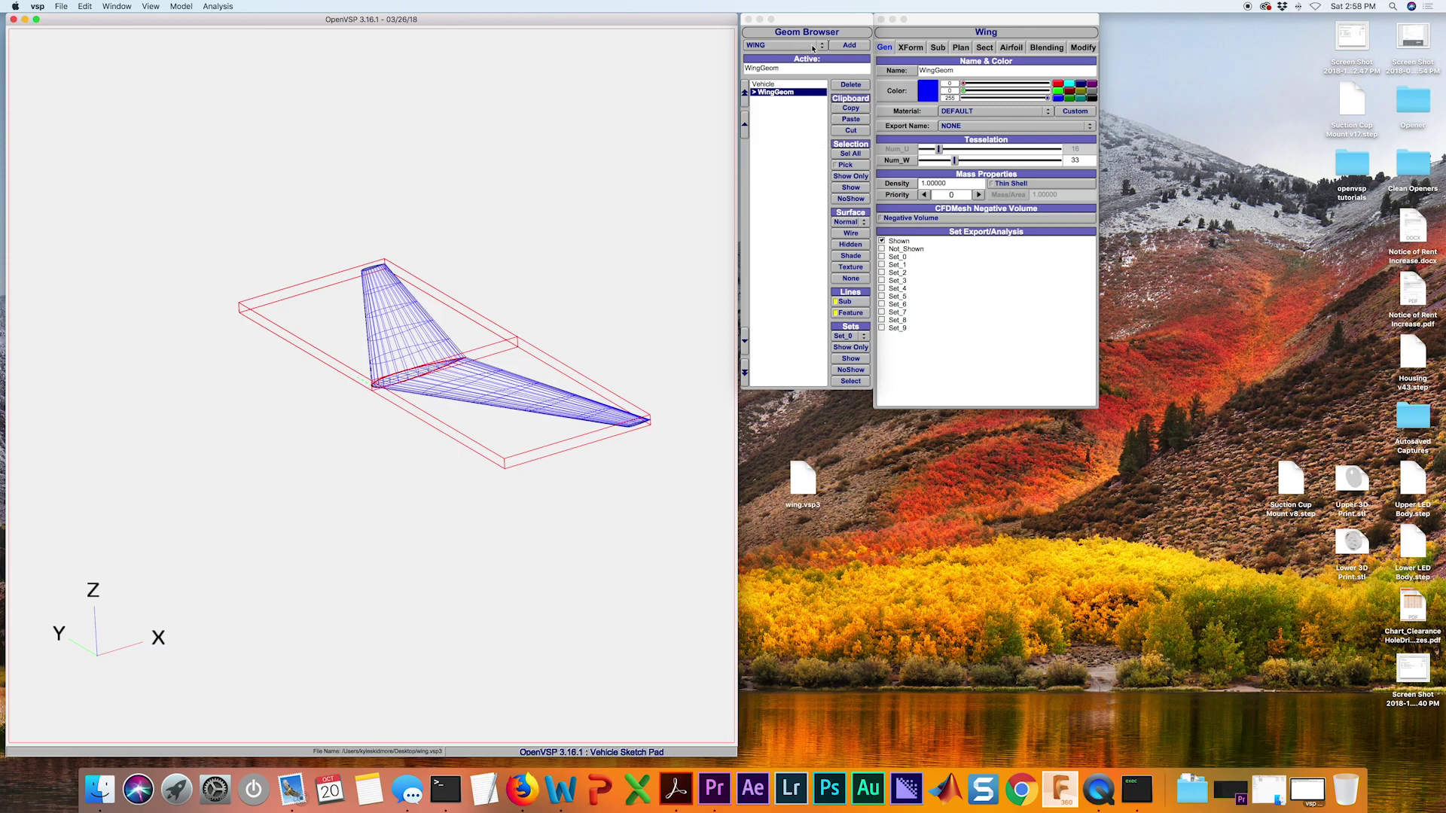
# Step: Add a second WING component to the model from the Geom Browser
pyautogui.click(847, 47)
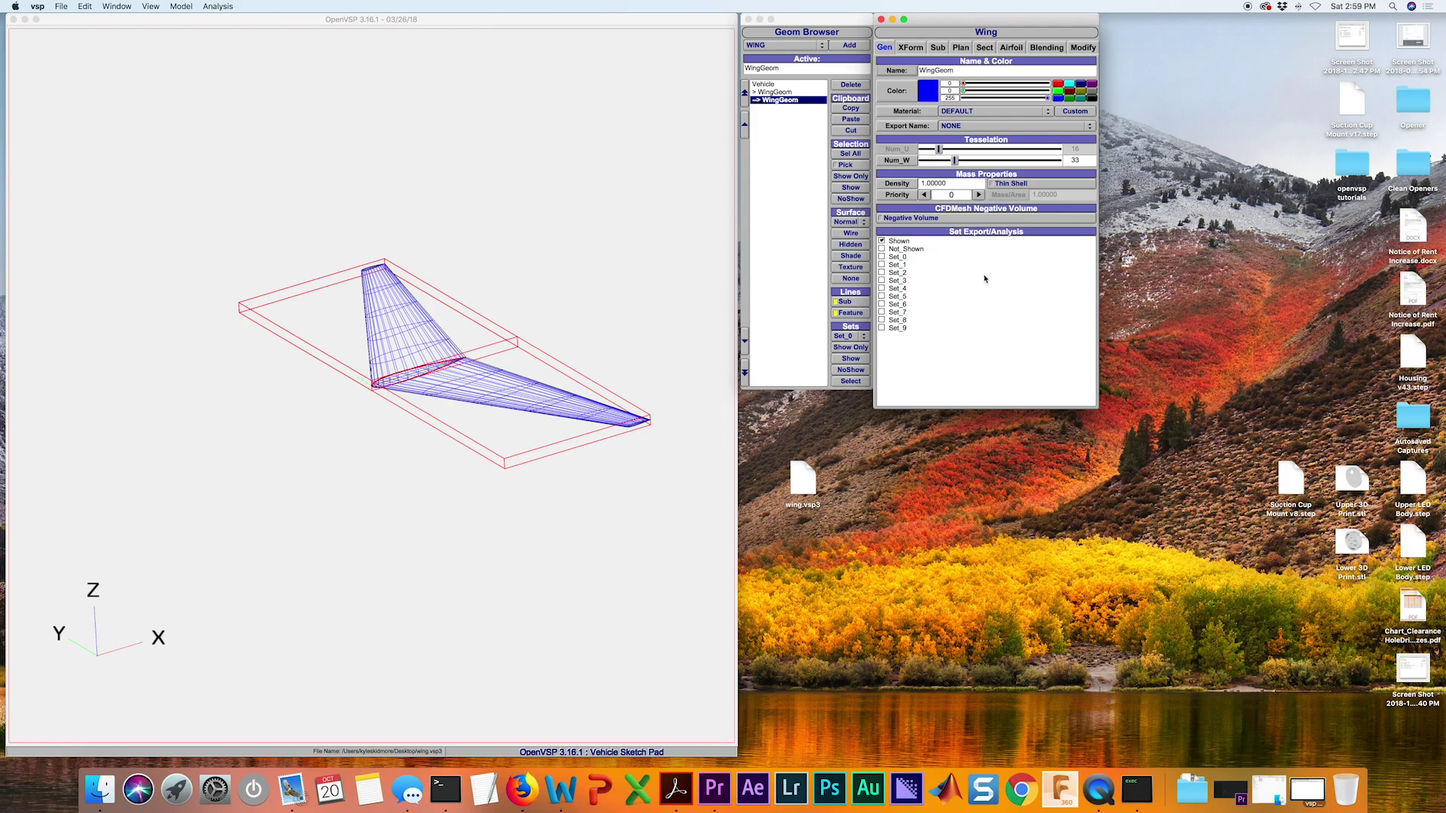
# Step: Raise the second wing to a ZLoc of 3.370 in the XForm settings and orbit to see both wings
pyautogui.click(911, 49)
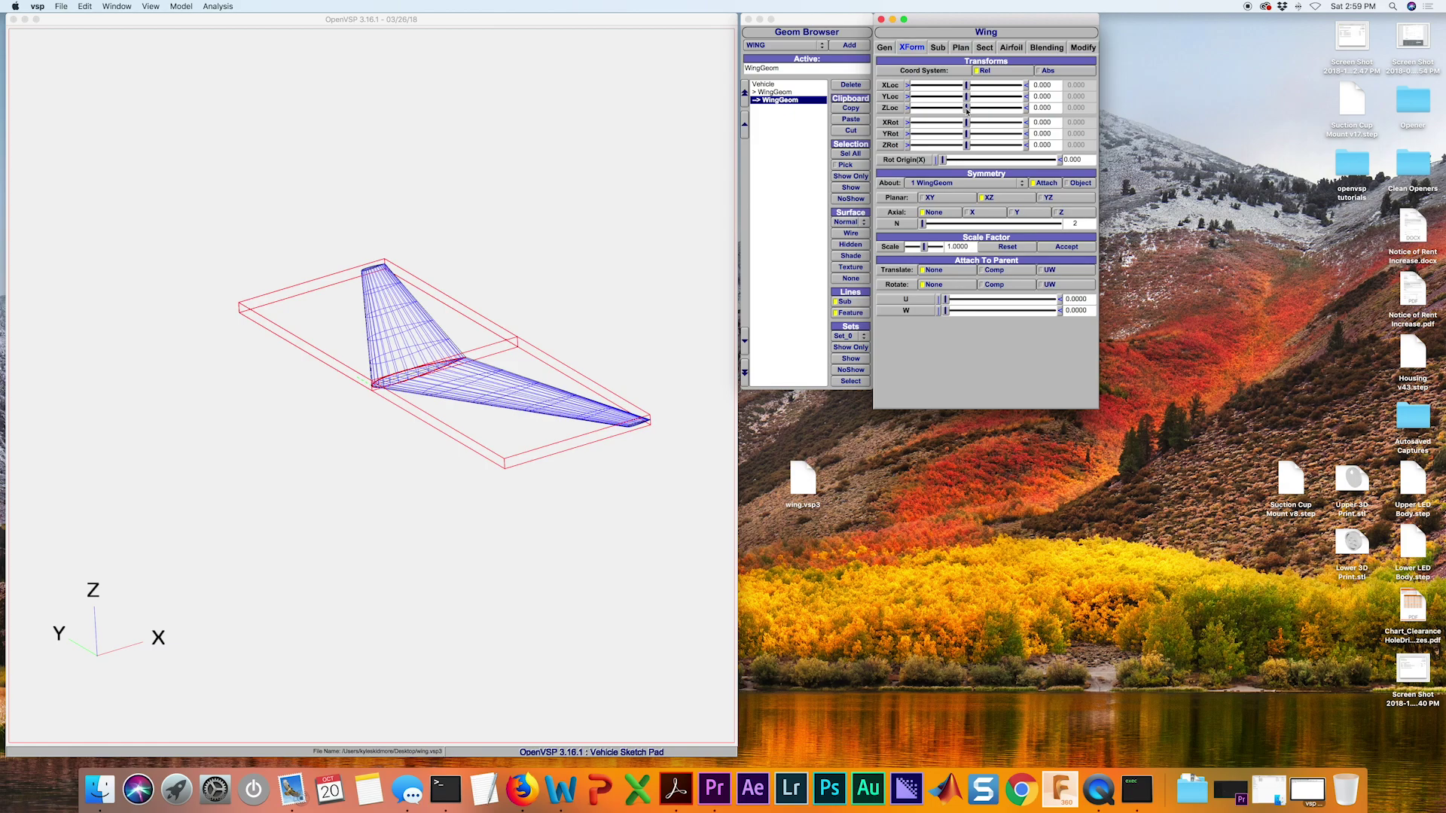
pyautogui.moveTo(967, 110); pyautogui.dragTo(984, 111)
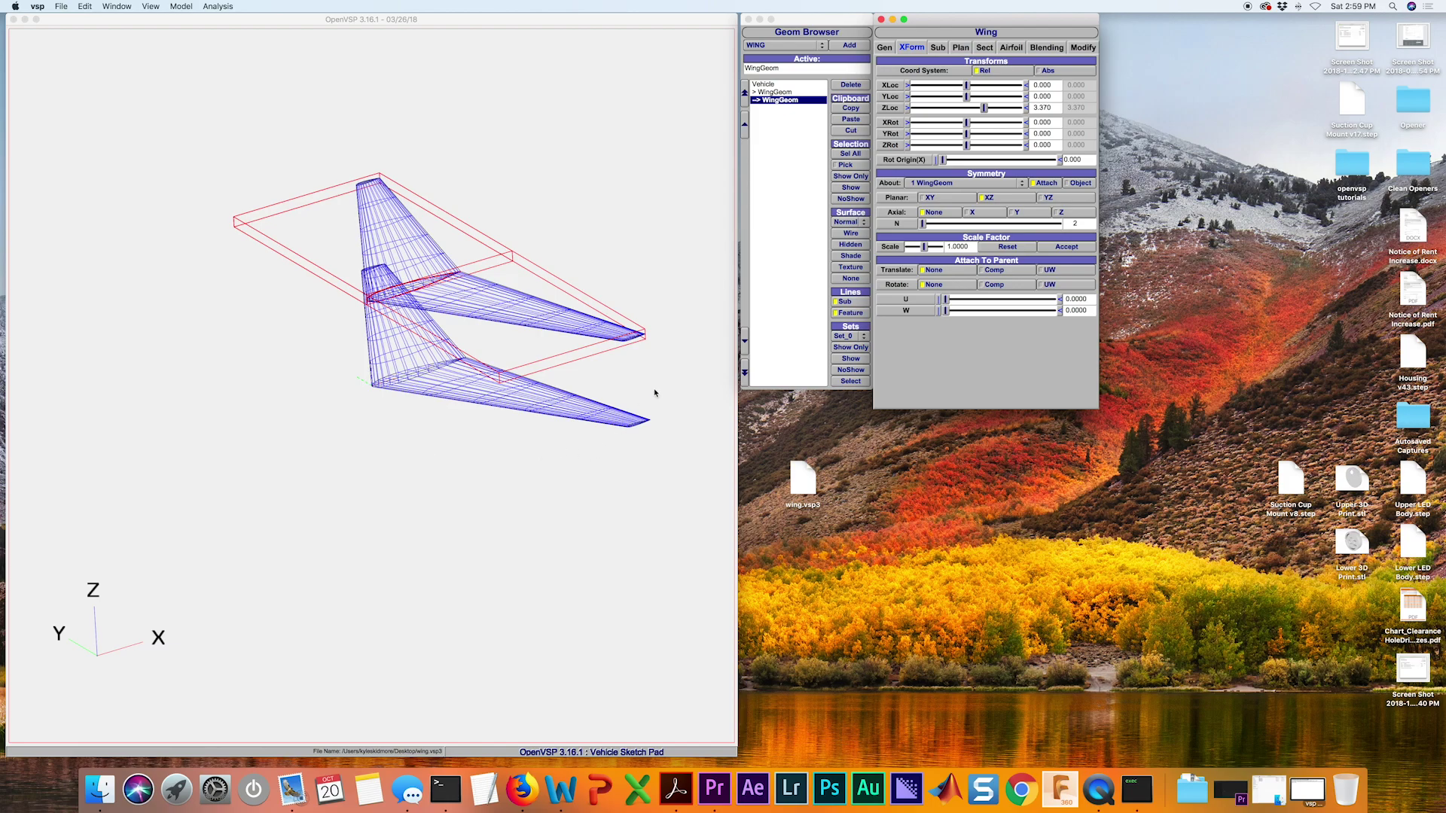
pyautogui.moveTo(402, 342); pyautogui.dragTo(483, 445)
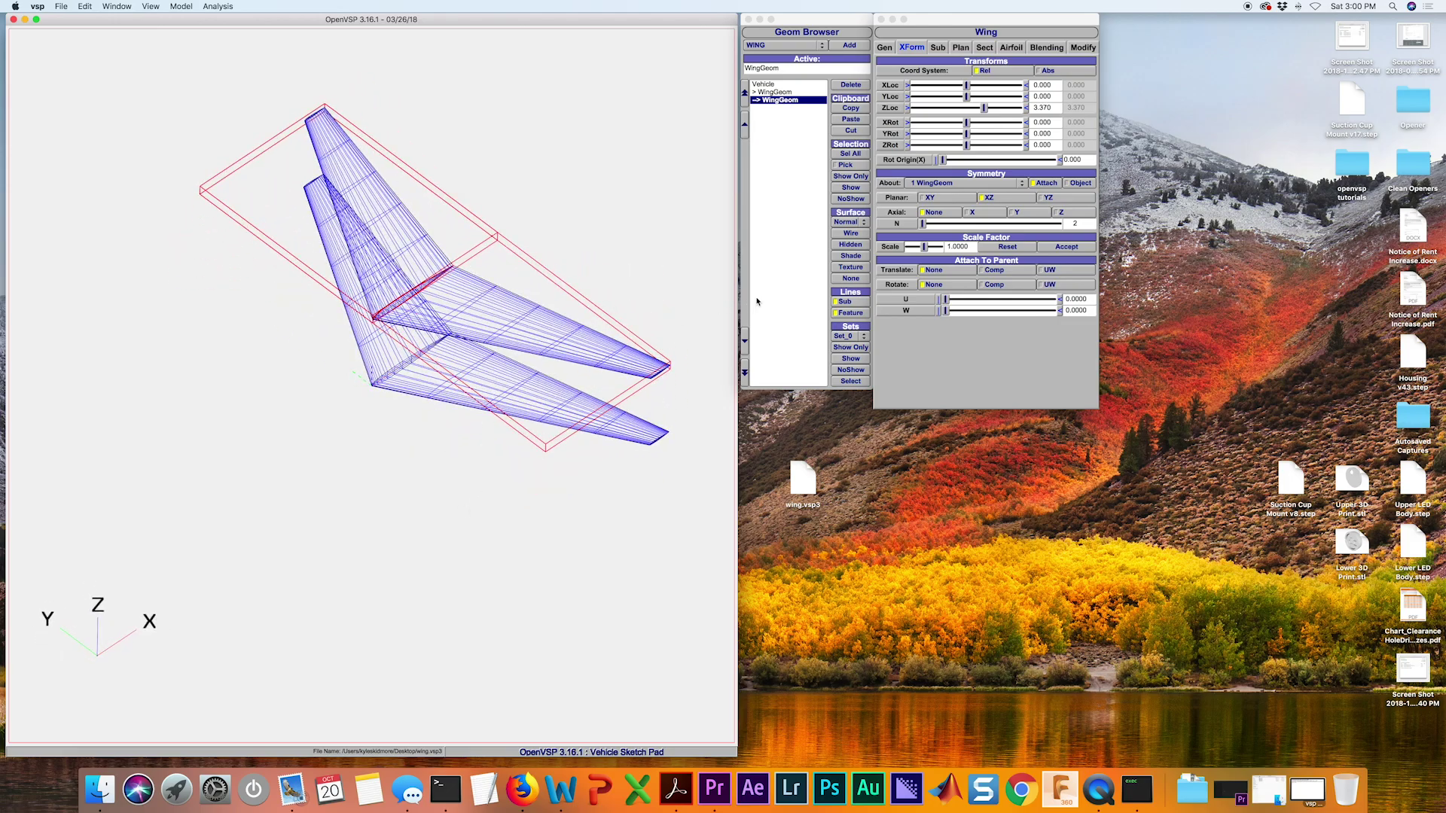
# Step: Select both wings and render them as shaded grey surfaces
pyautogui.click(803, 129)
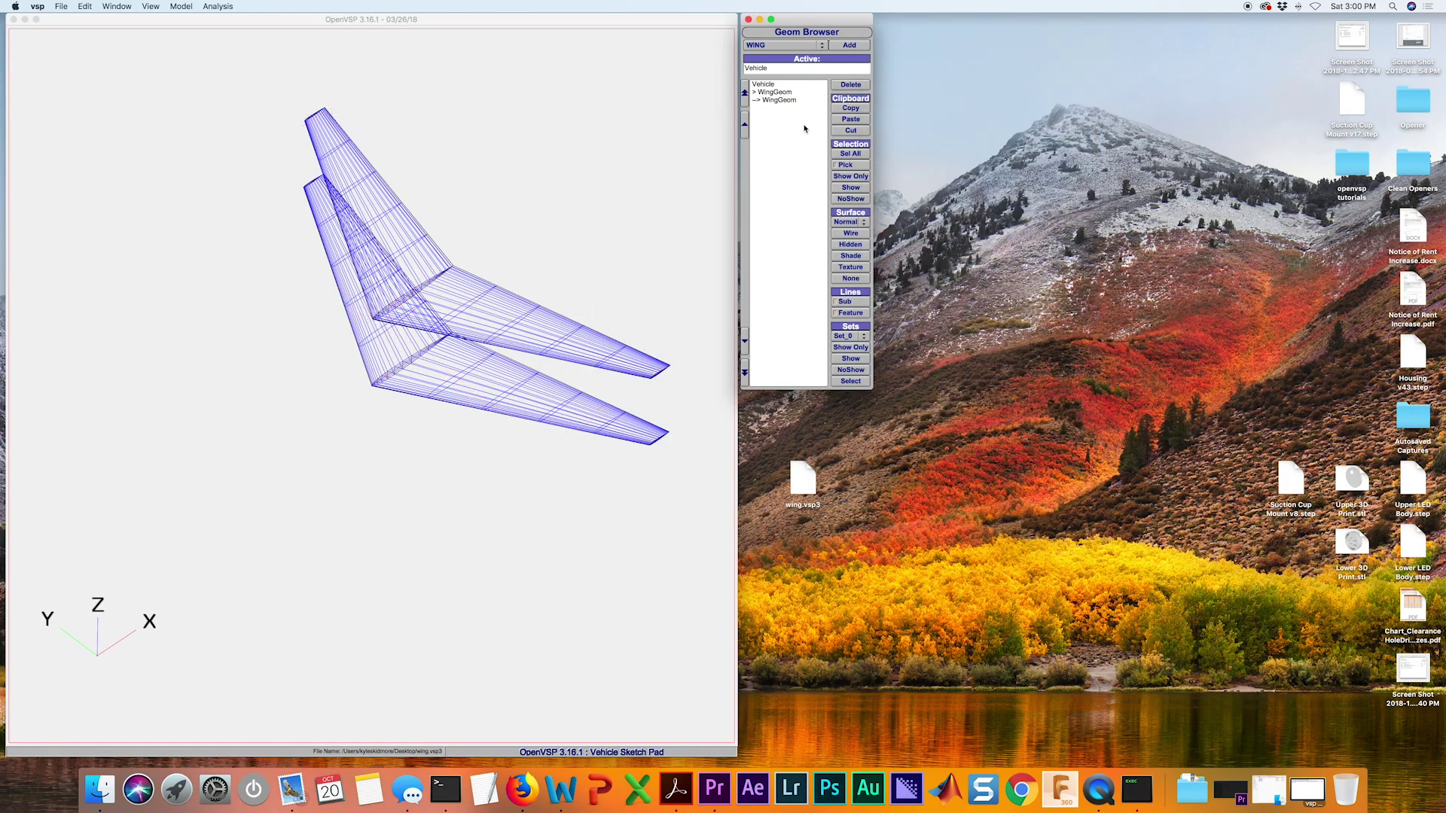
pyautogui.click(848, 154)
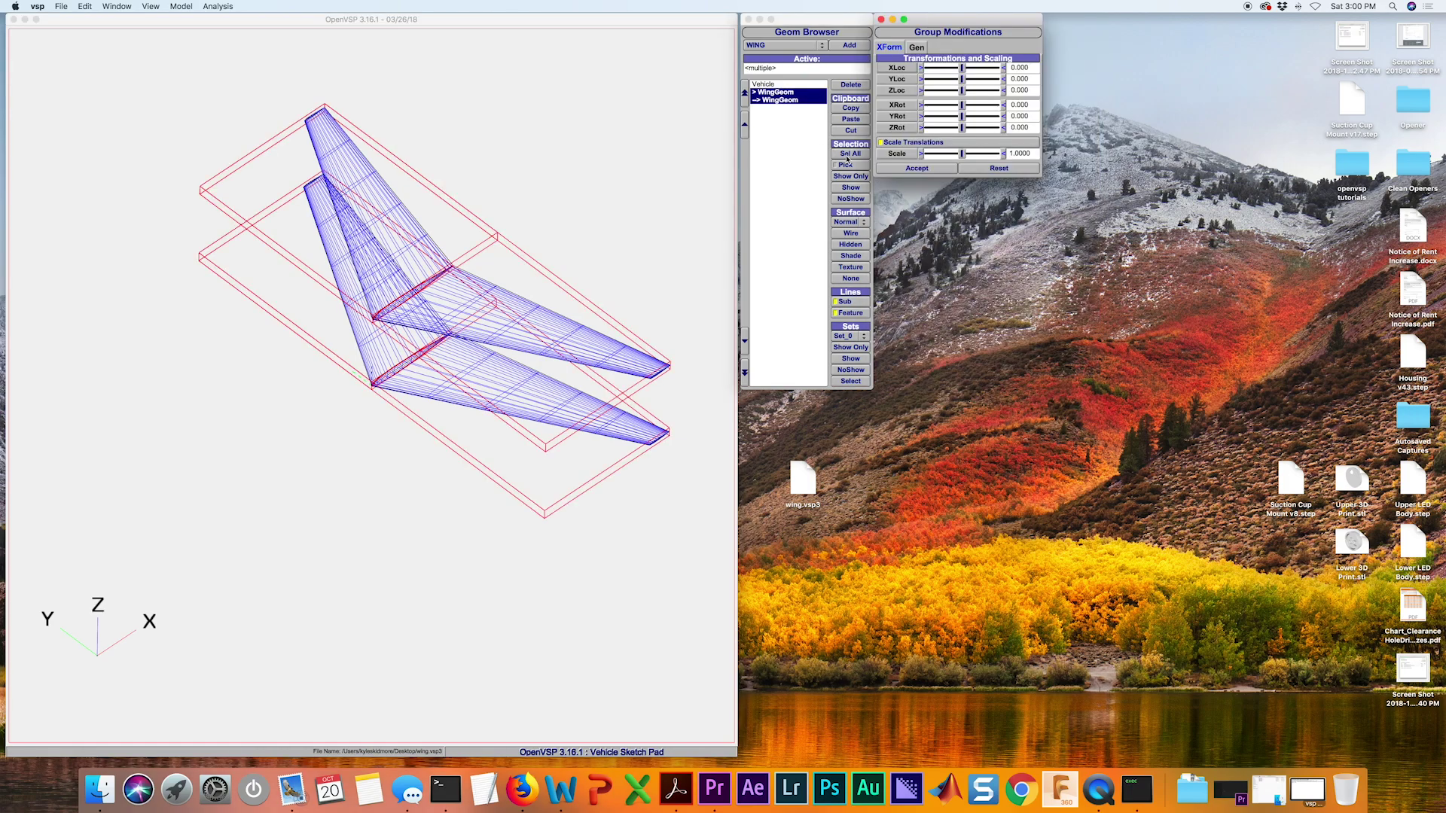
pyautogui.click(845, 257)
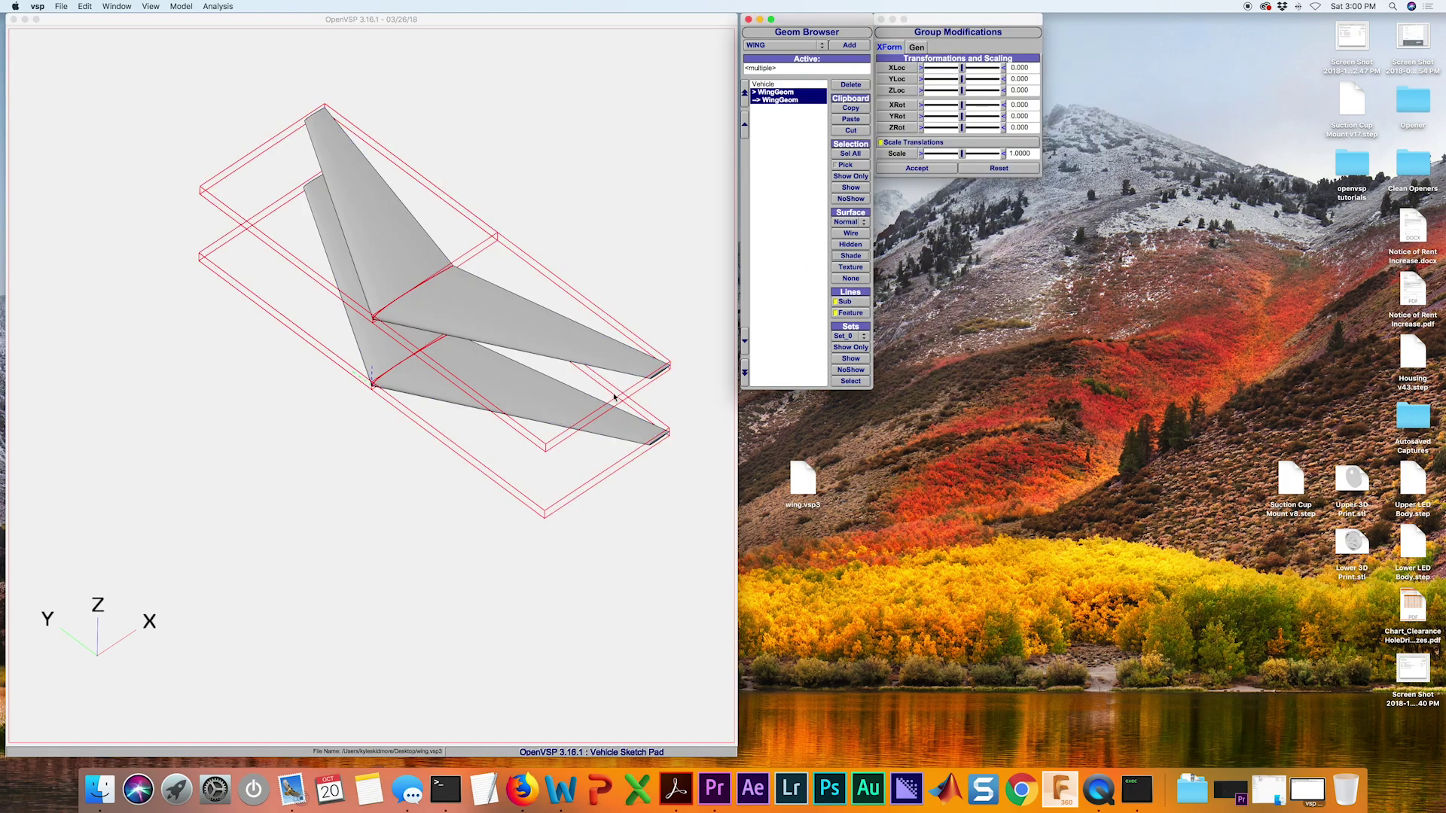
pyautogui.moveTo(614, 397); pyautogui.dragTo(380, 323)
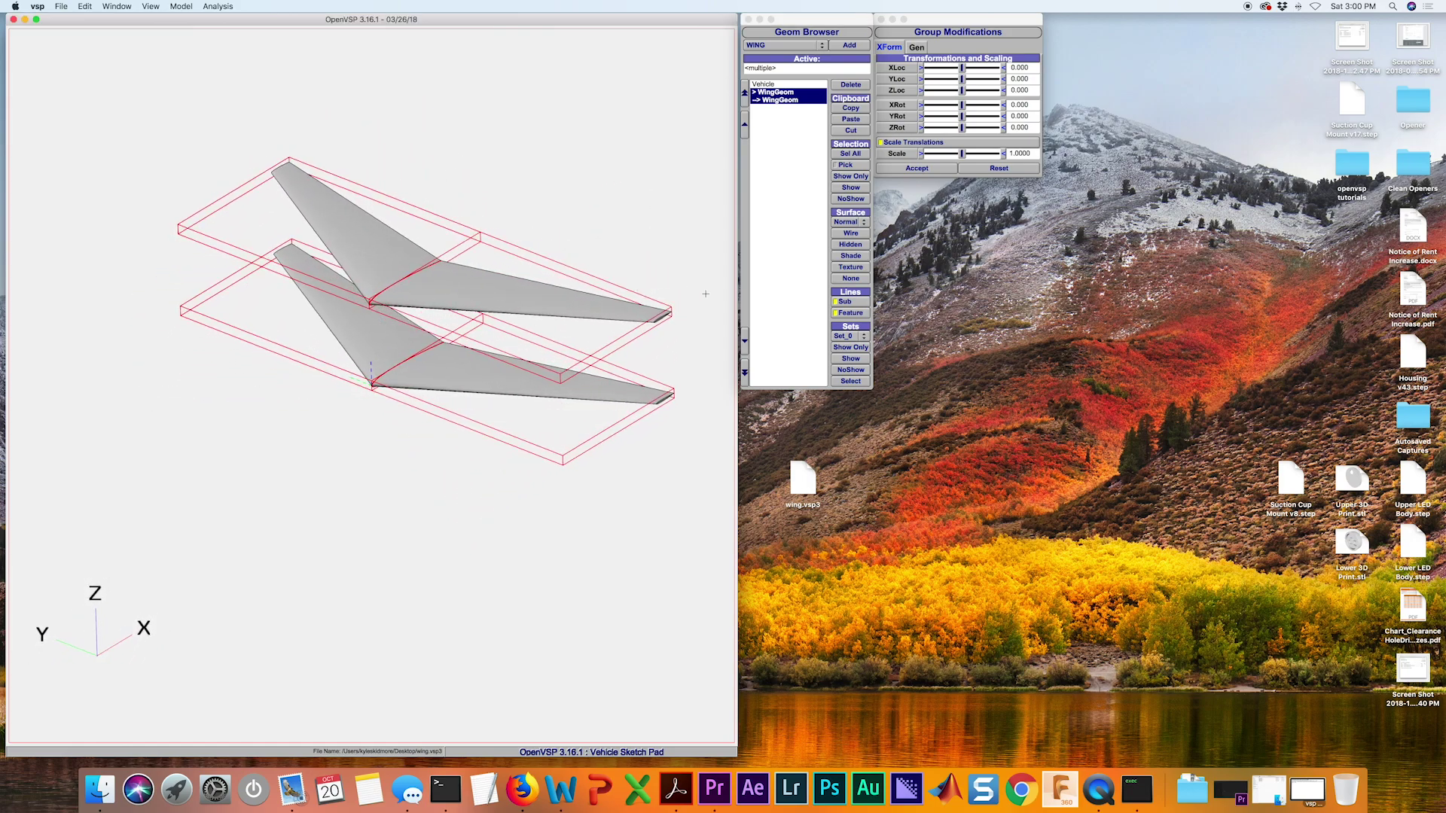
# Step: Select only the second WingGeom and display it as wireframe again
pyautogui.click(797, 155)
pyautogui.click(778, 101)
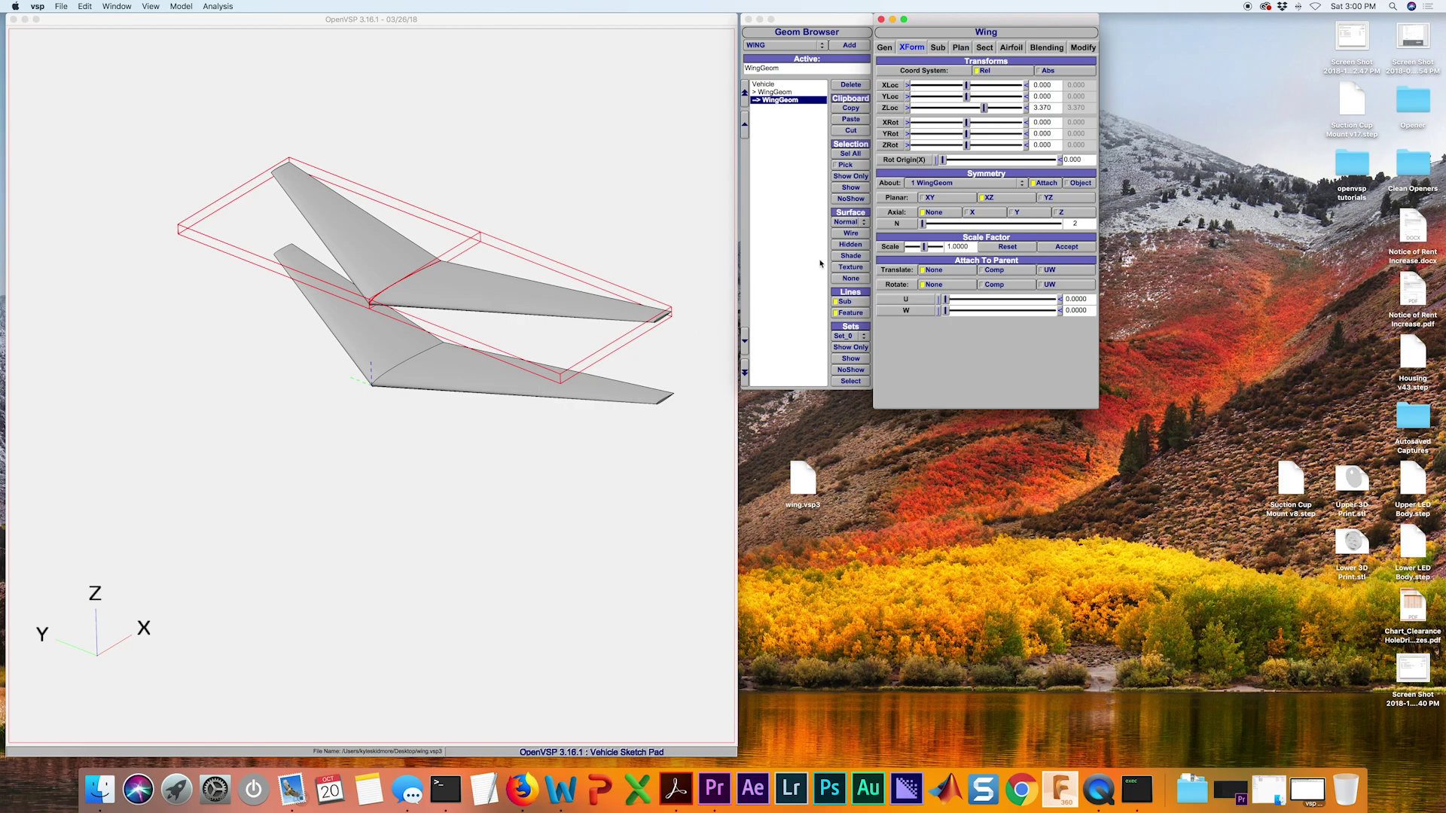
pyautogui.click(835, 235)
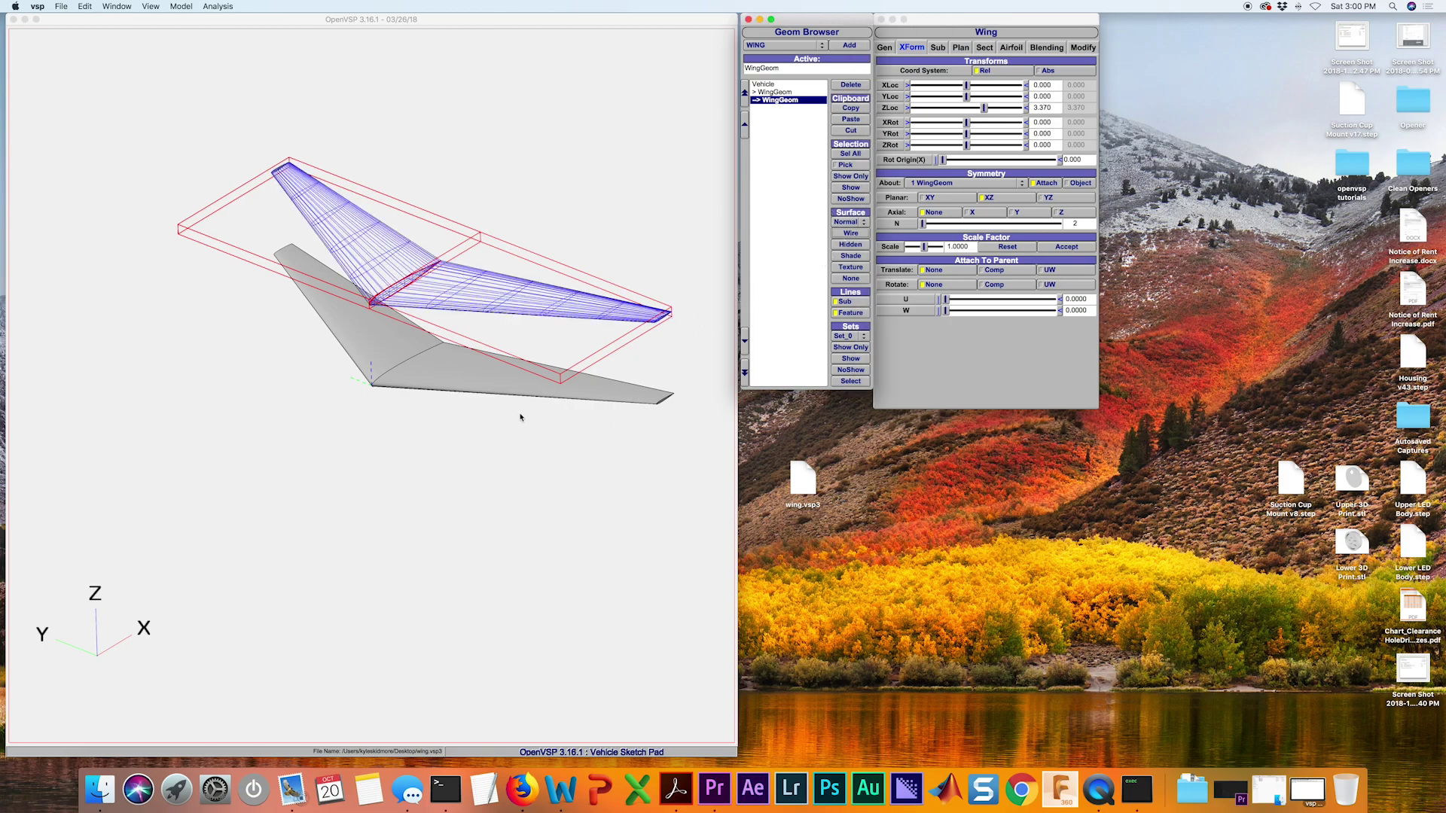
# Step: Undo the second wing's height change, returning its Z location to 0.000, then copy it
pyautogui.moveTo(552, 443); pyautogui.dragTo(538, 345)
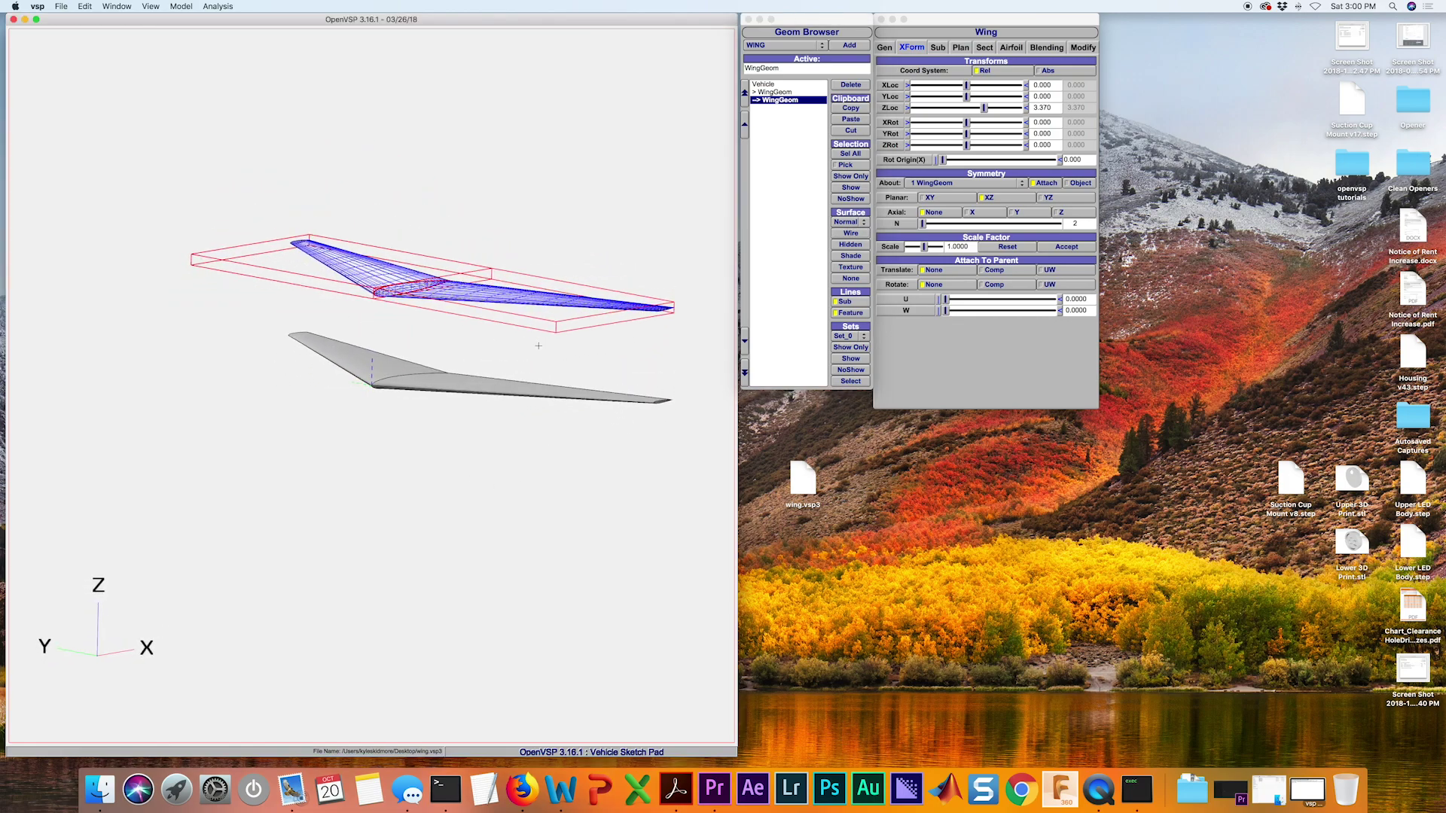
pyautogui.click(85, 7)
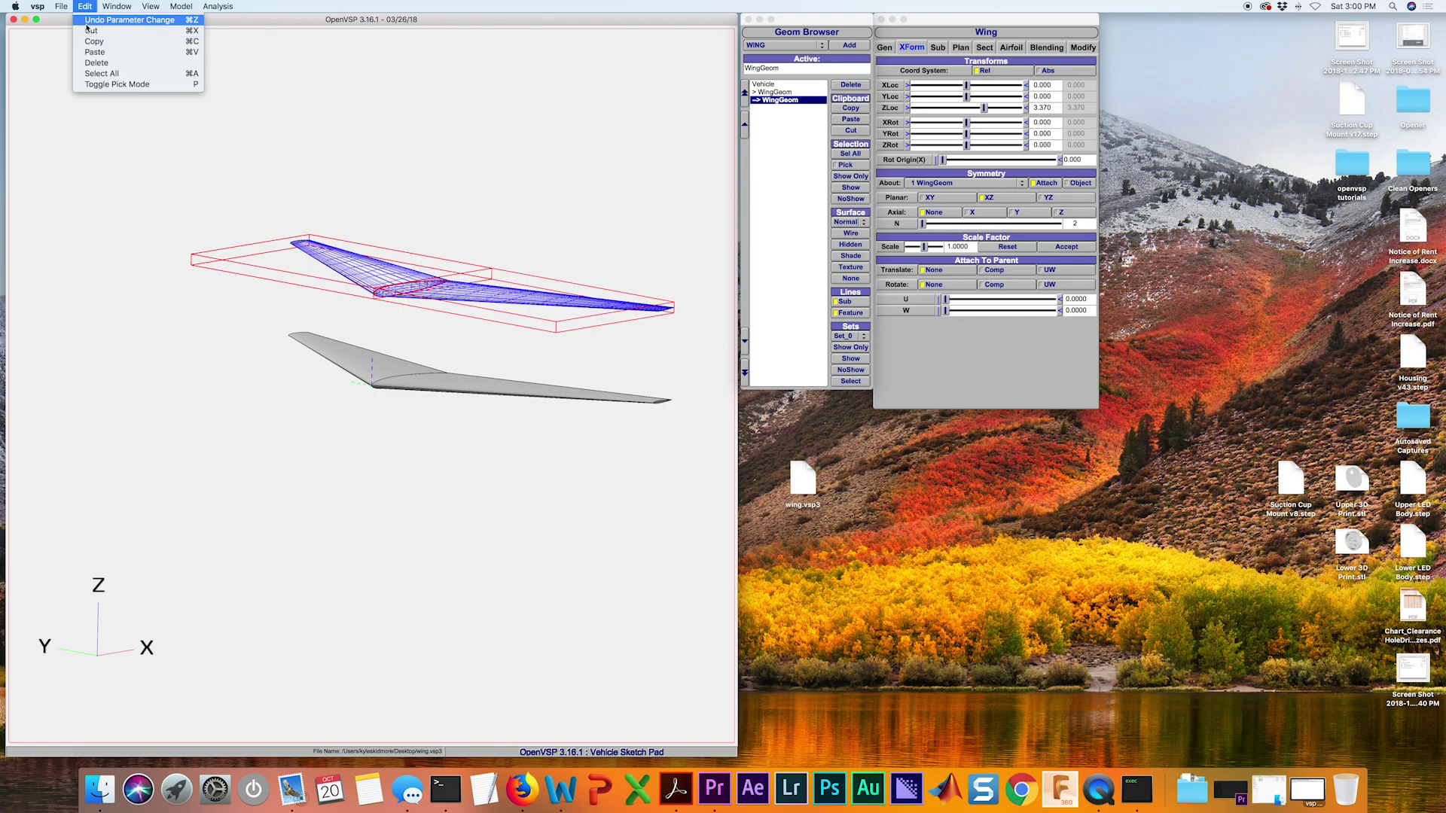
pyautogui.click(85, 22)
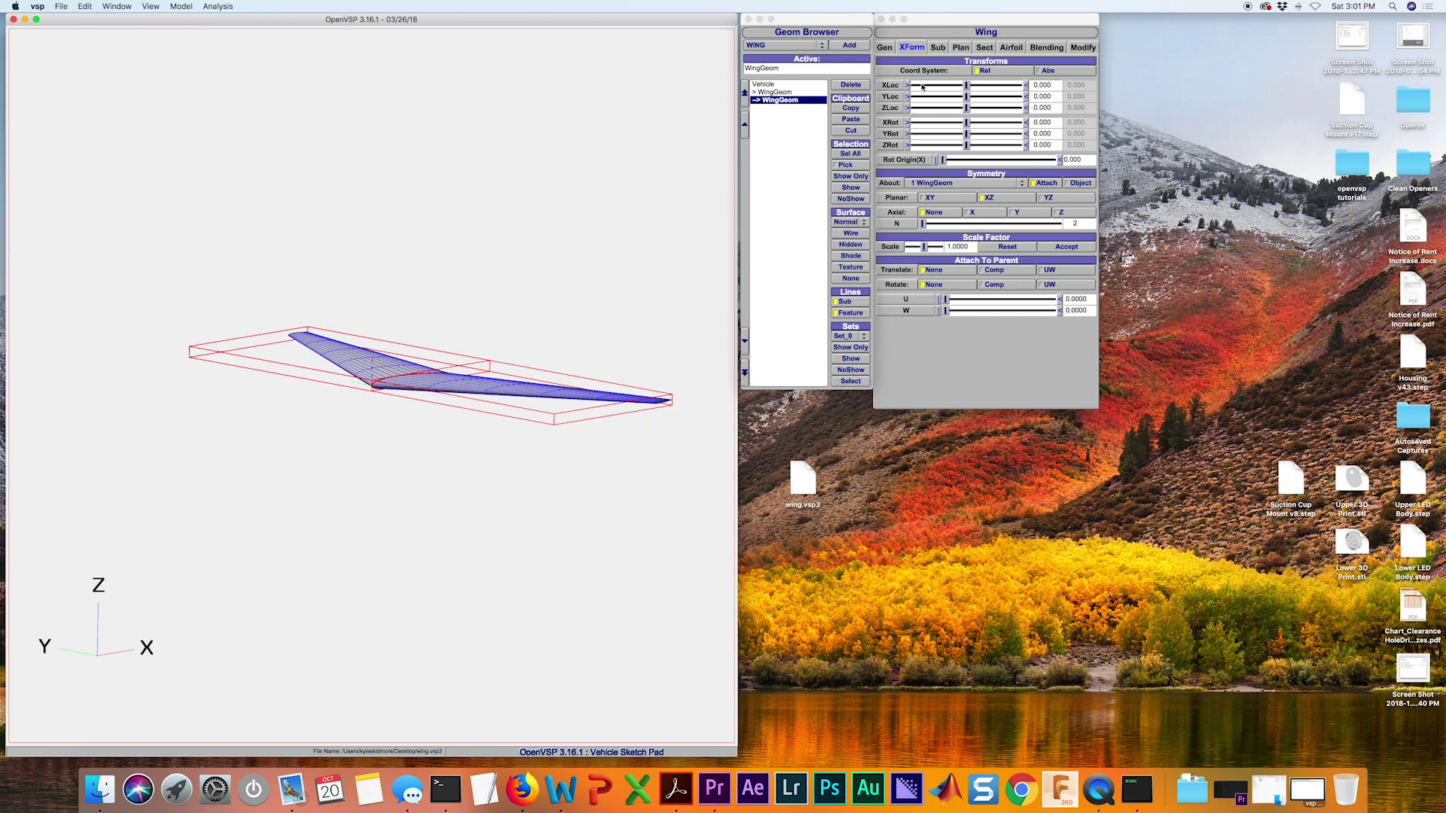
pyautogui.click(82, 7)
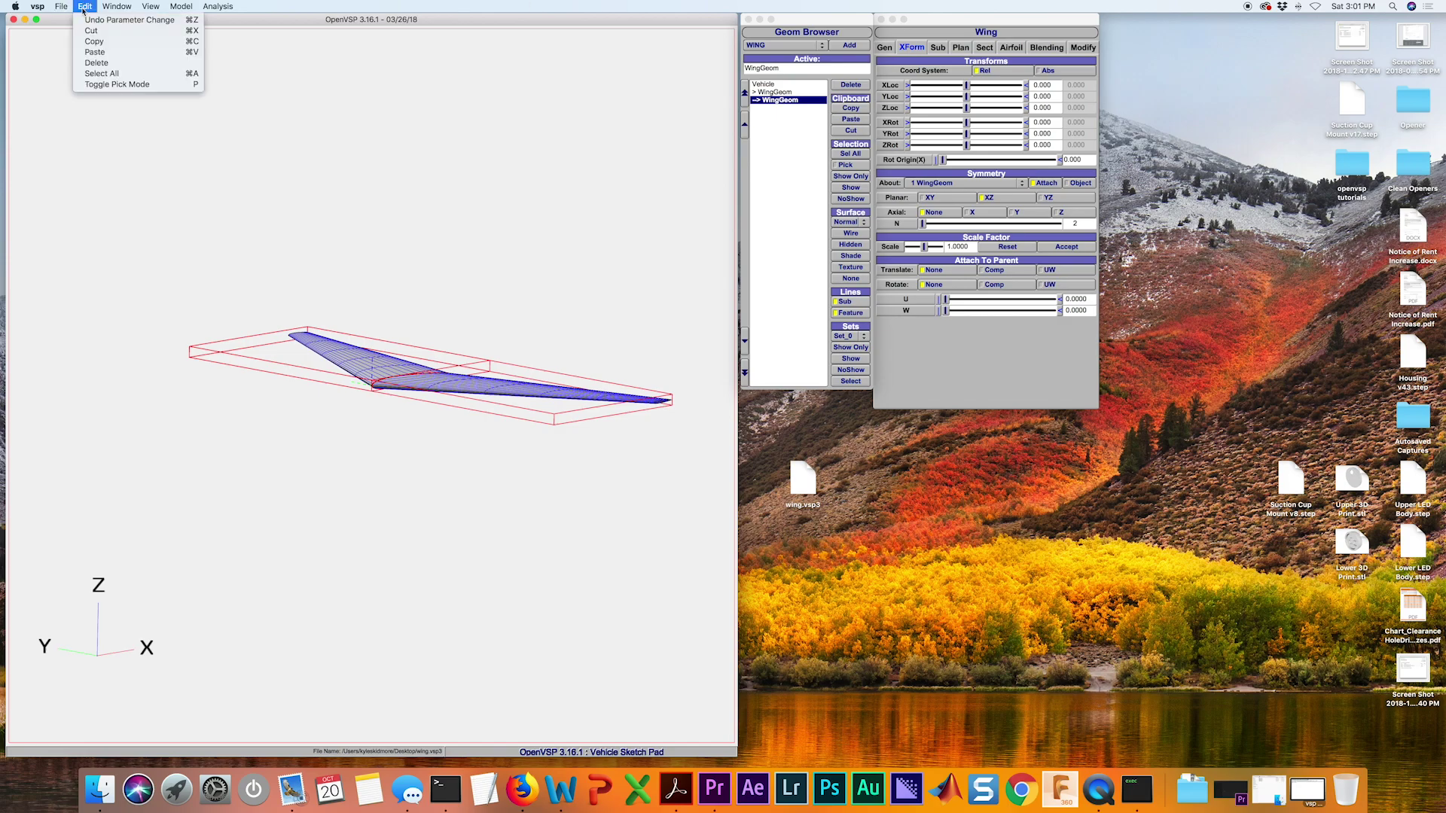
pyautogui.click(94, 40)
# Step: Delete the selected second WingGeom, leaving one shaded swept wing
pyautogui.moveTo(485, 311); pyautogui.dragTo(392, 332)
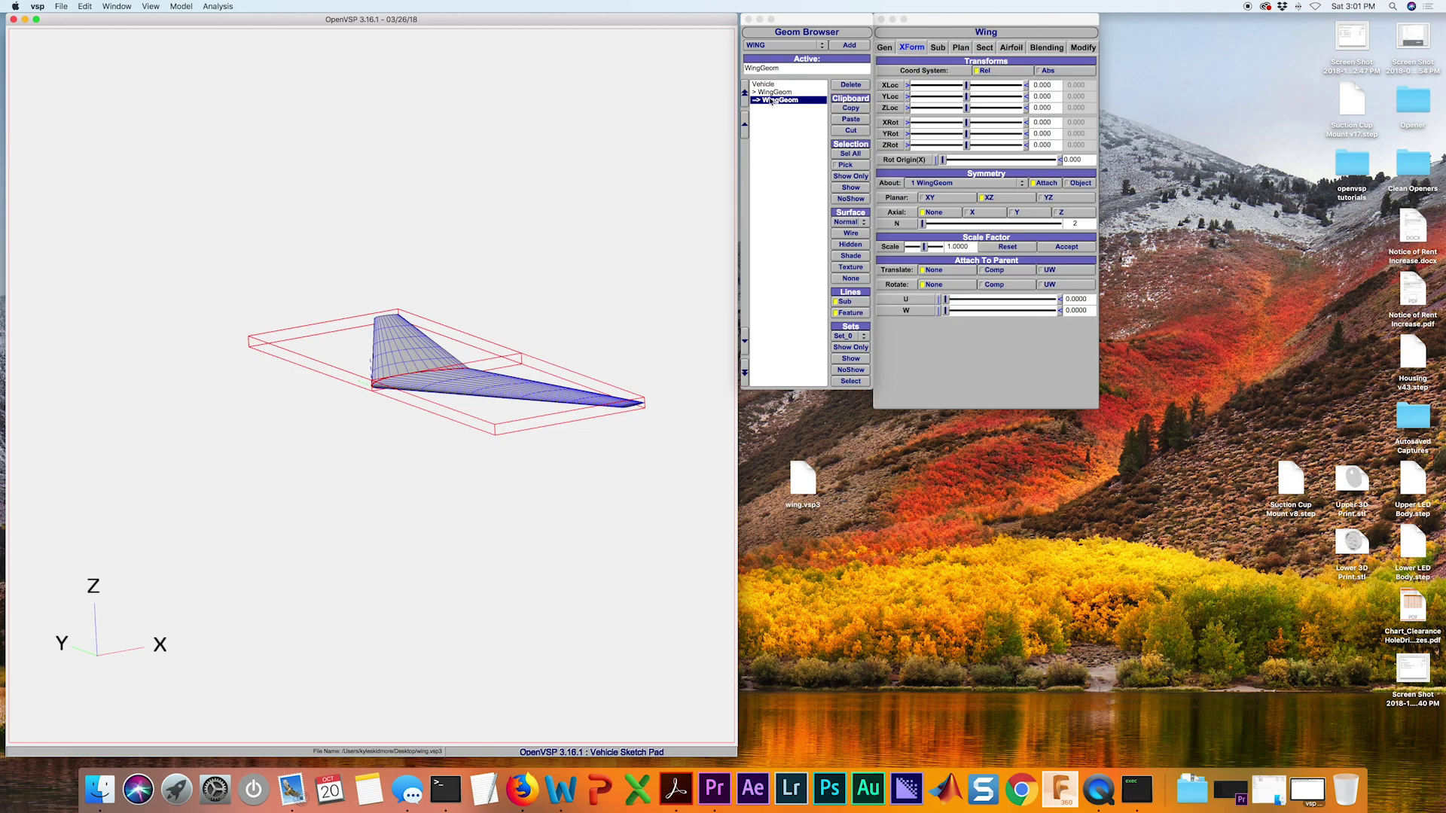
pyautogui.press('Delete')
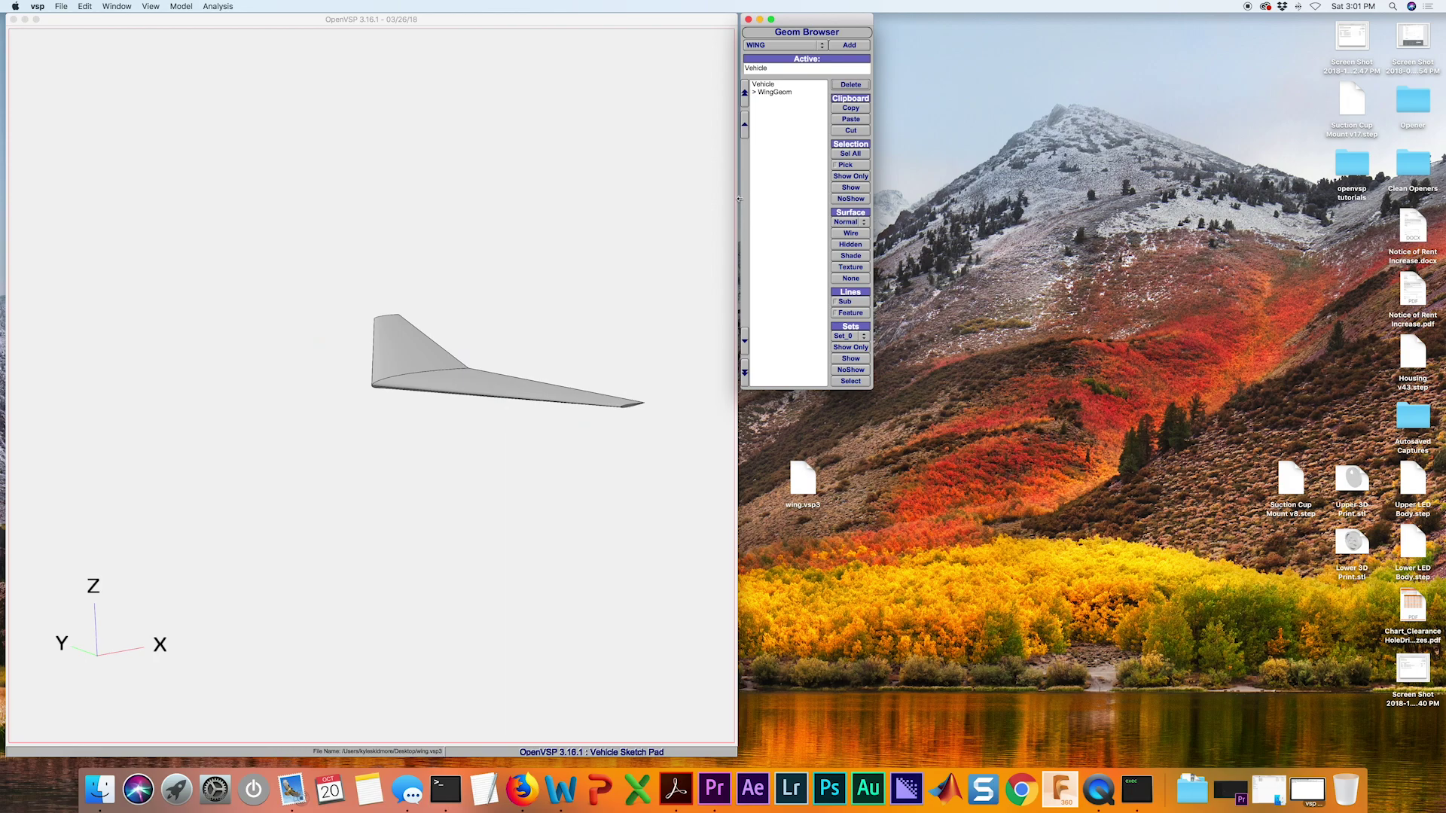
pyautogui.moveTo(496, 410); pyautogui.dragTo(655, 506)
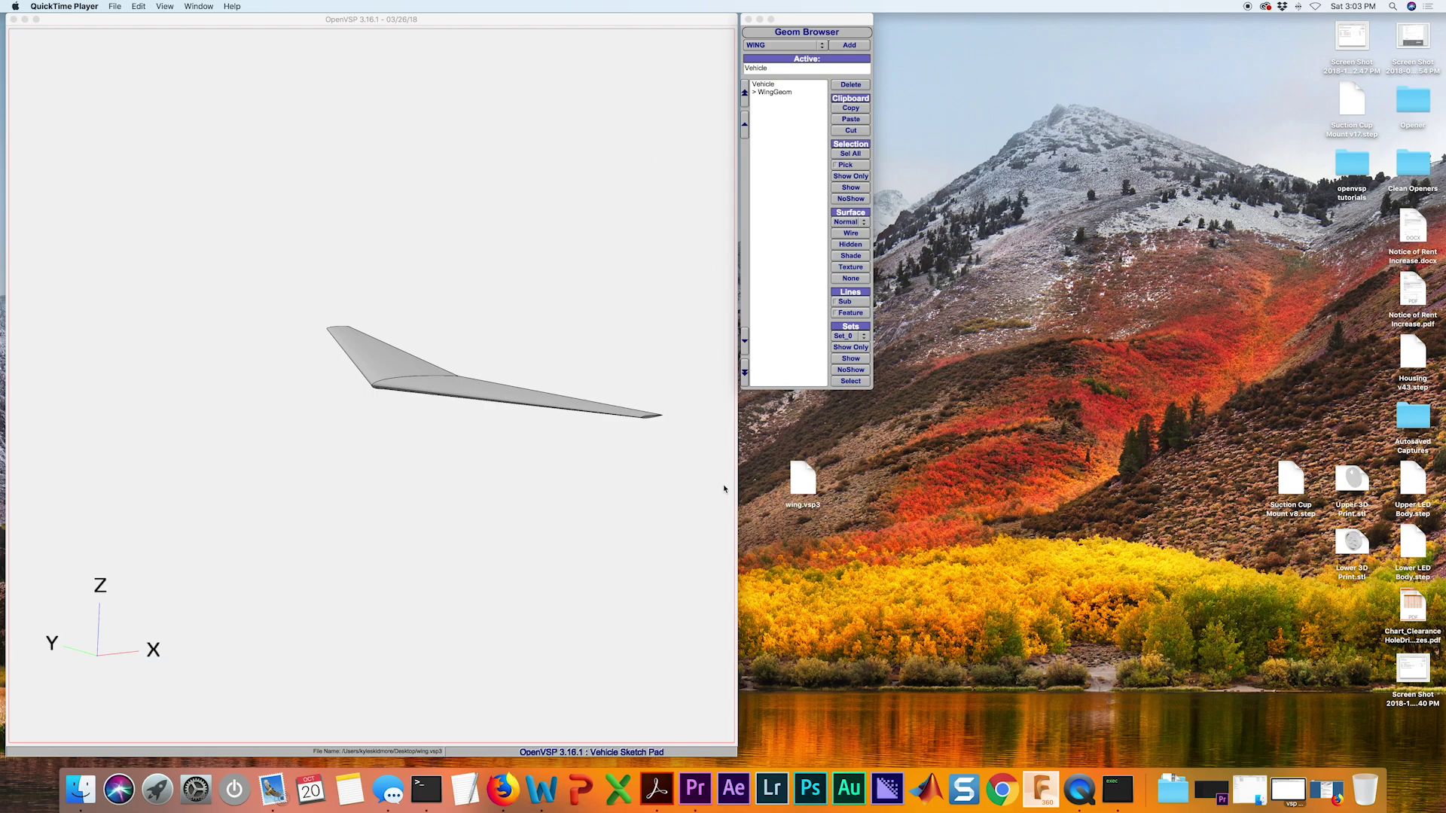
# Step: Select the remaining WingGeom to view its settings, then bring up Firefox on openvsp.org
pyautogui.click(776, 92)
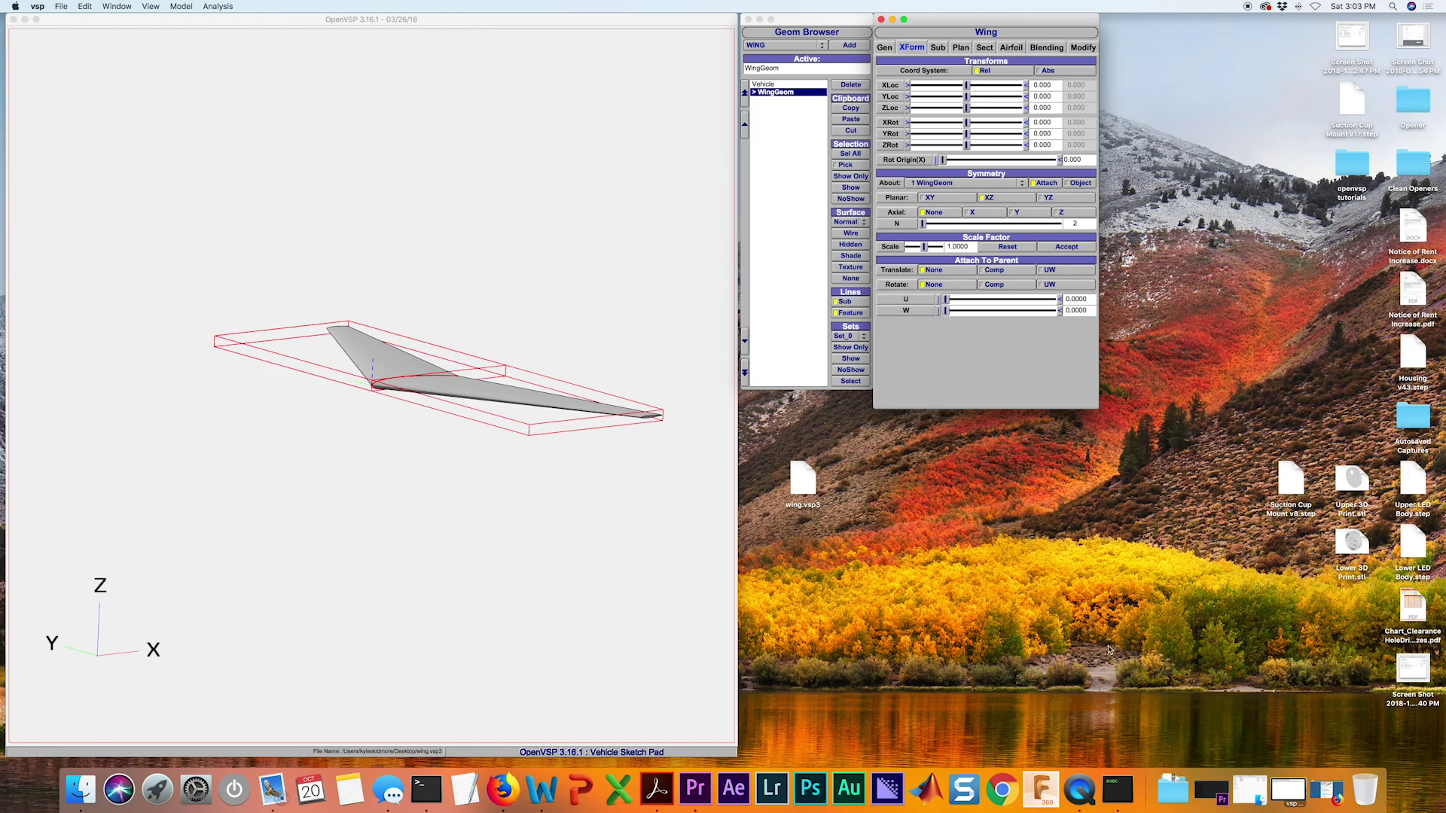
pyautogui.click(1319, 789)
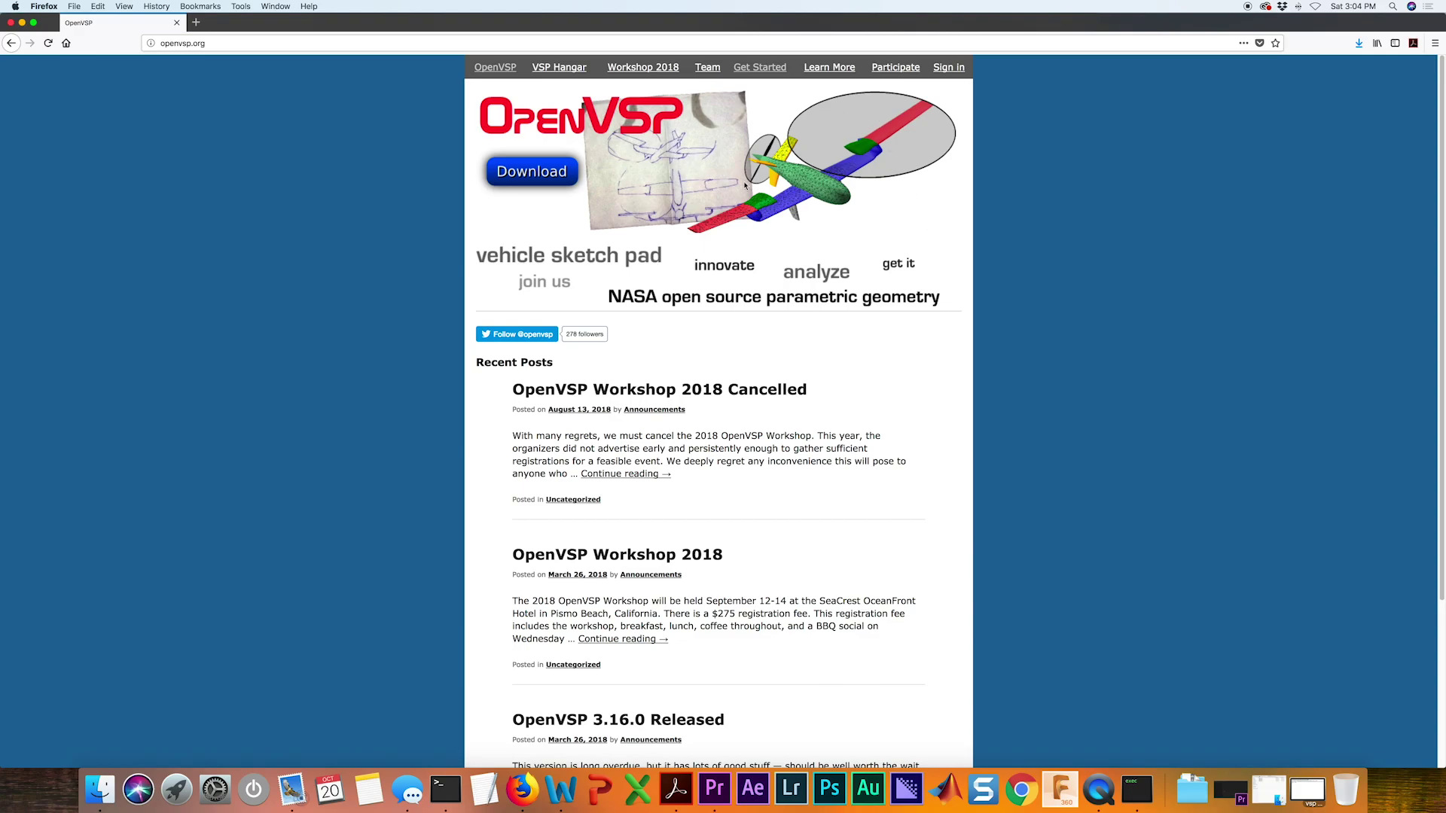
# Step: Go to the Get Started page, then follow the tutorial videos link
pyautogui.click(760, 67)
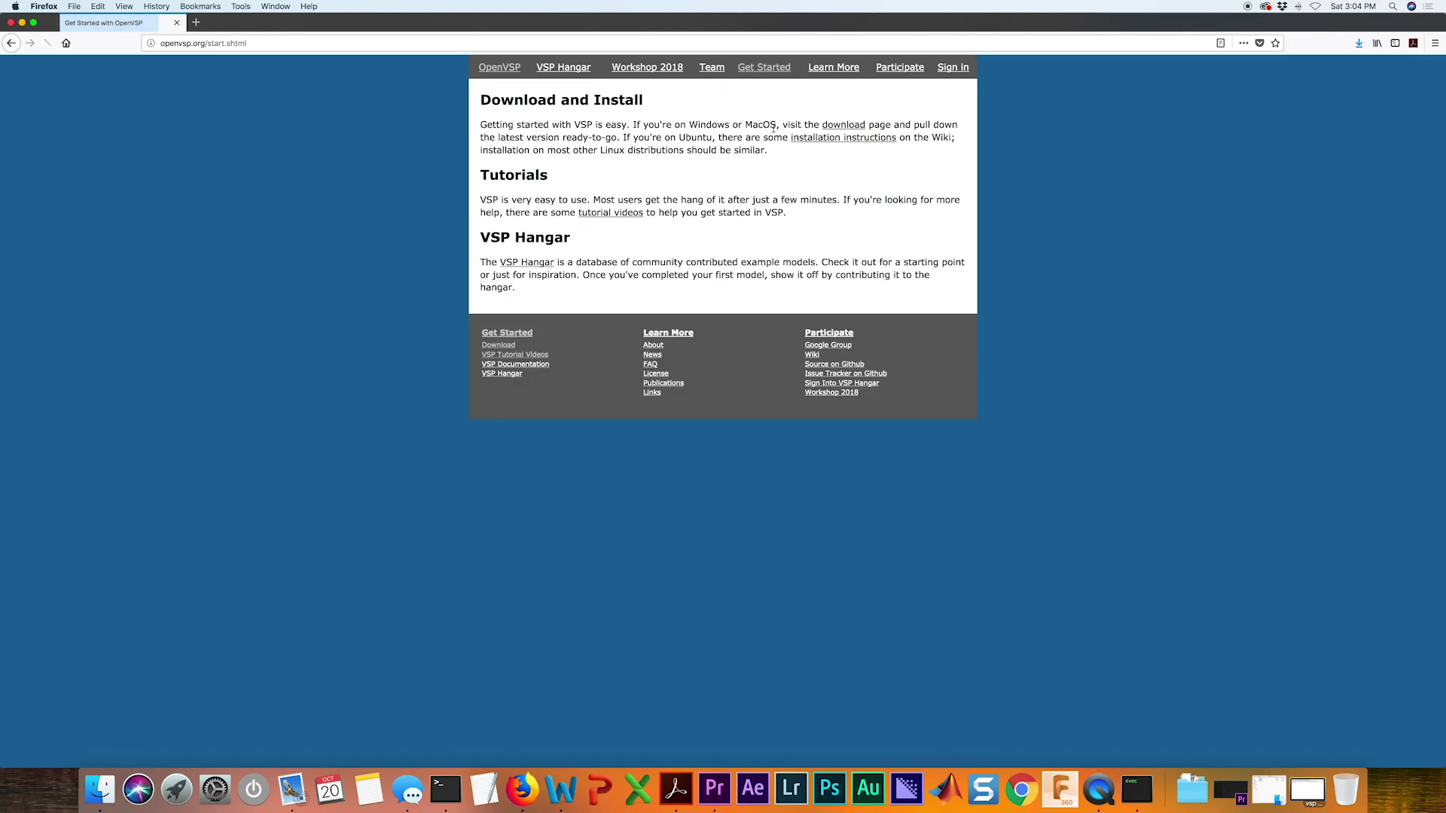
pyautogui.click(610, 212)
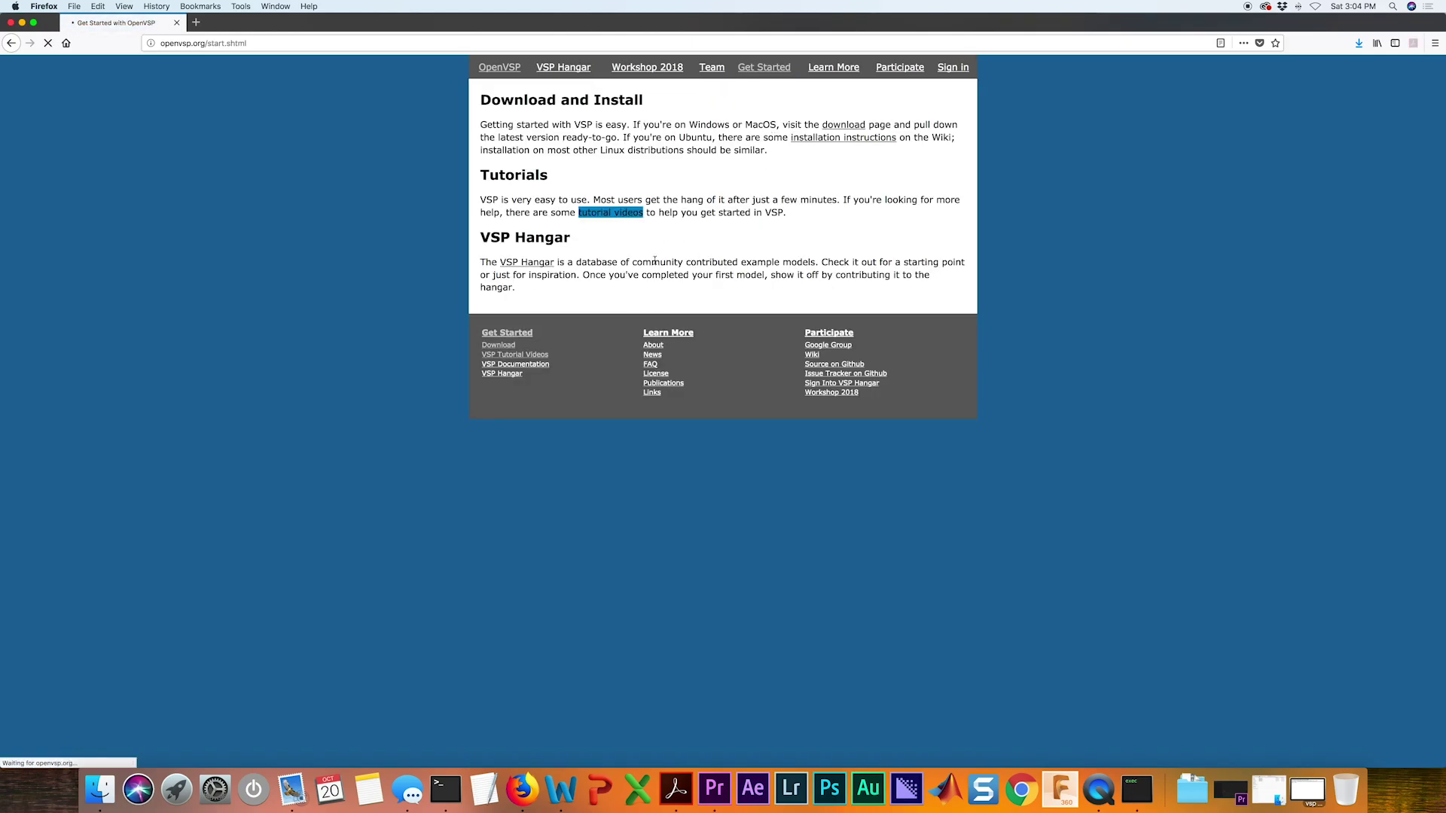